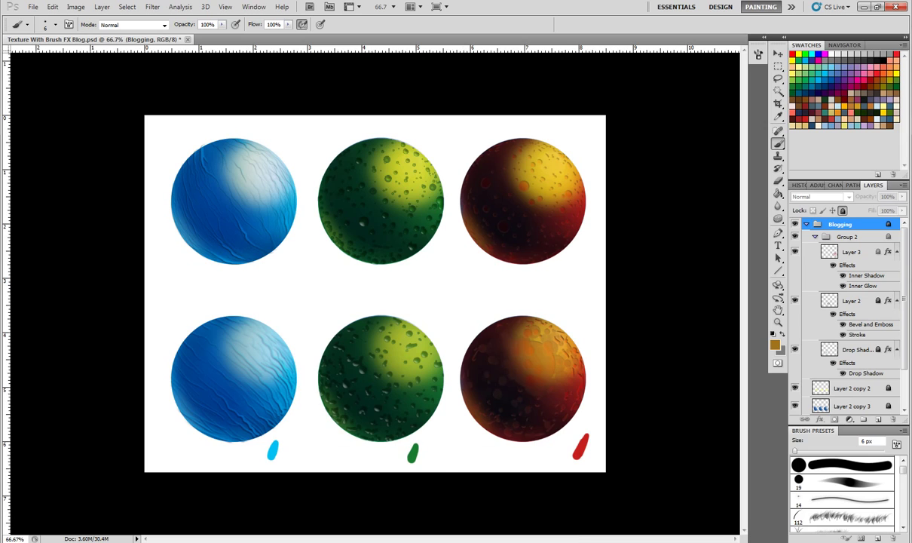
Zoom in on the spheres, then drag Nasa_005 from the Tobias Textures folder onto the canvas
mouse_move(455, 541)
scroll(341, 463, "up", 1)
scroll(341, 463, "up", 2)
left_click_drag(306, 456, 370, 387)
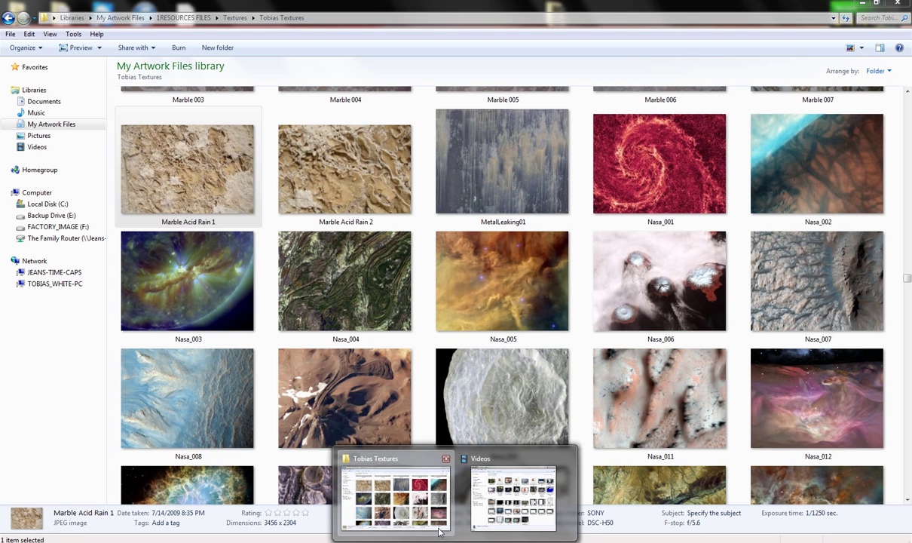
left_click(427, 506)
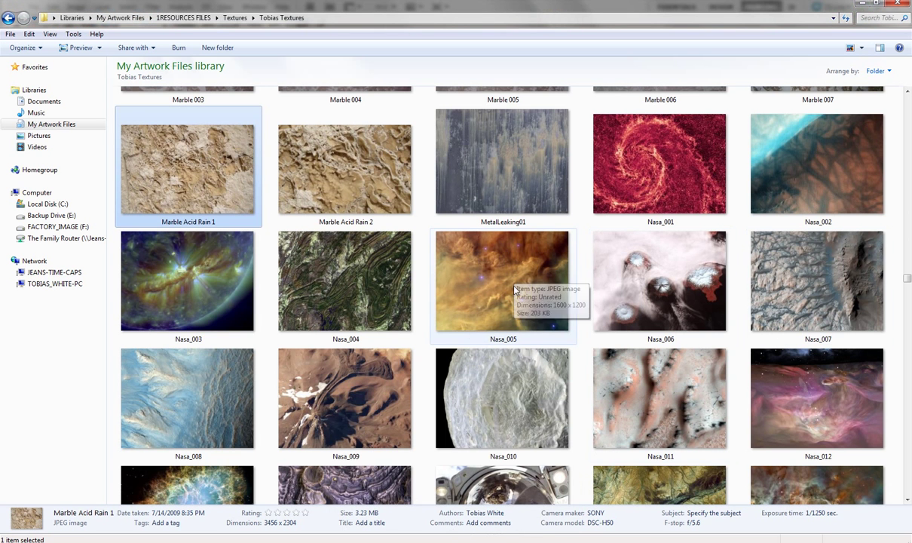
left_click_drag(528, 280, 274, 272)
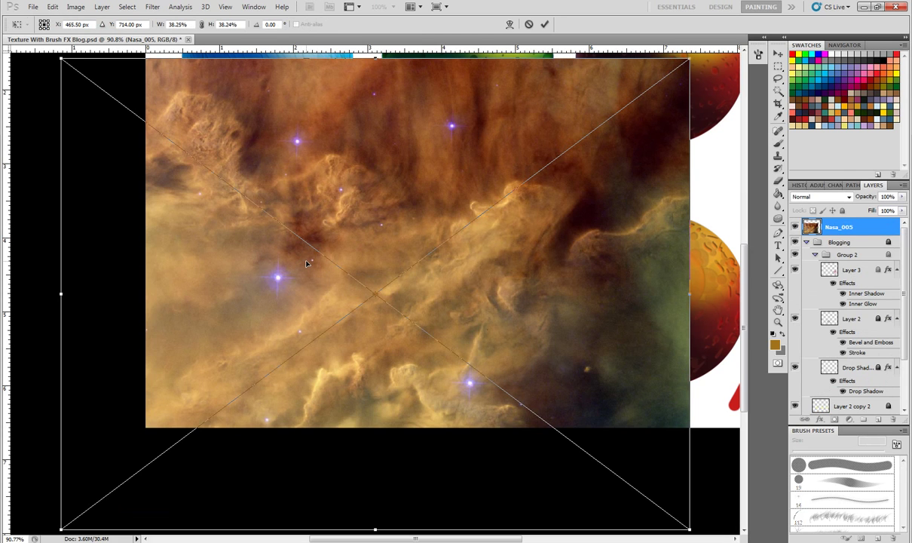
Shrink and position the nebula photo over the lower-left blue sphere and commit it
left_click_drag(60, 58, 404, 315)
left_click_drag(548, 383, 298, 264)
mouse_move(436, 301)
left_mouse_down()
mouse_move(350, 301)
mouse_move(392, 302)
mouse_move(341, 315)
left_mouse_up()
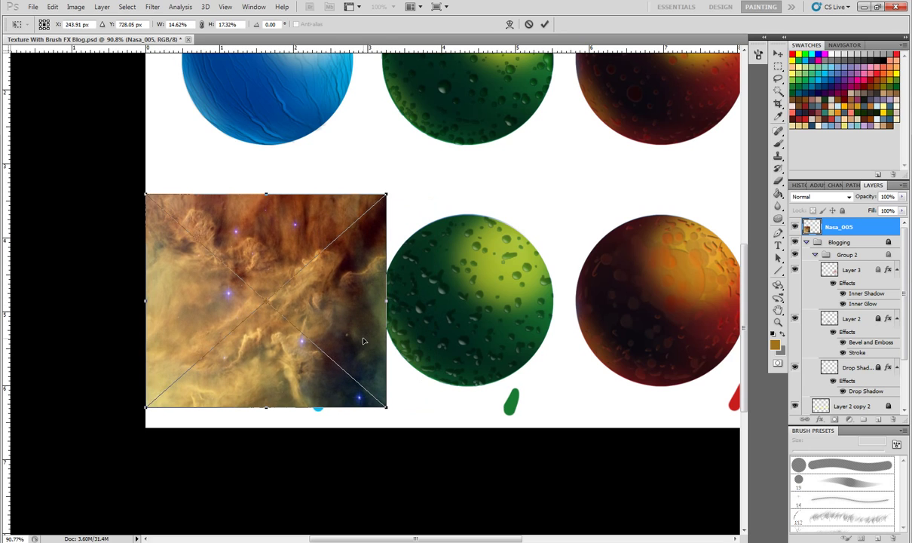
key("Return")
key("b")
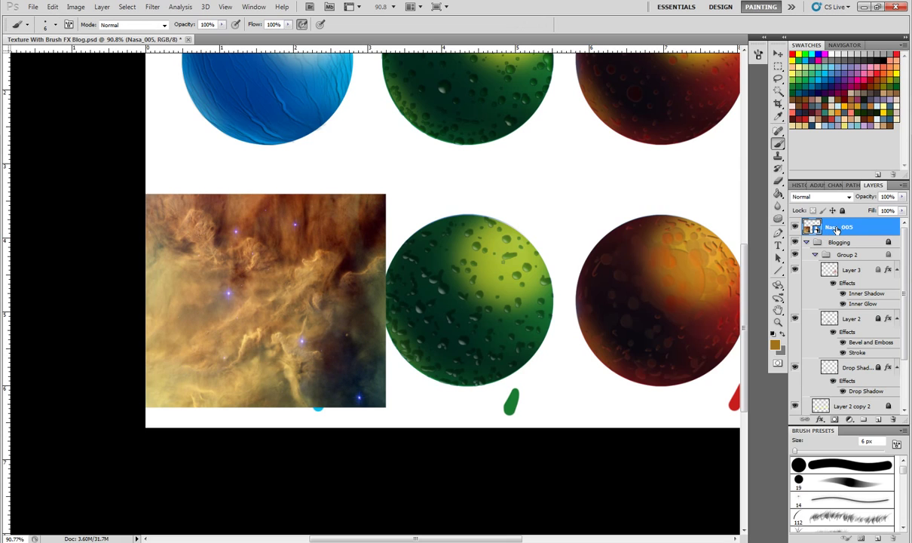
Rasterize the Nasa_005 layer
right_click(836, 230)
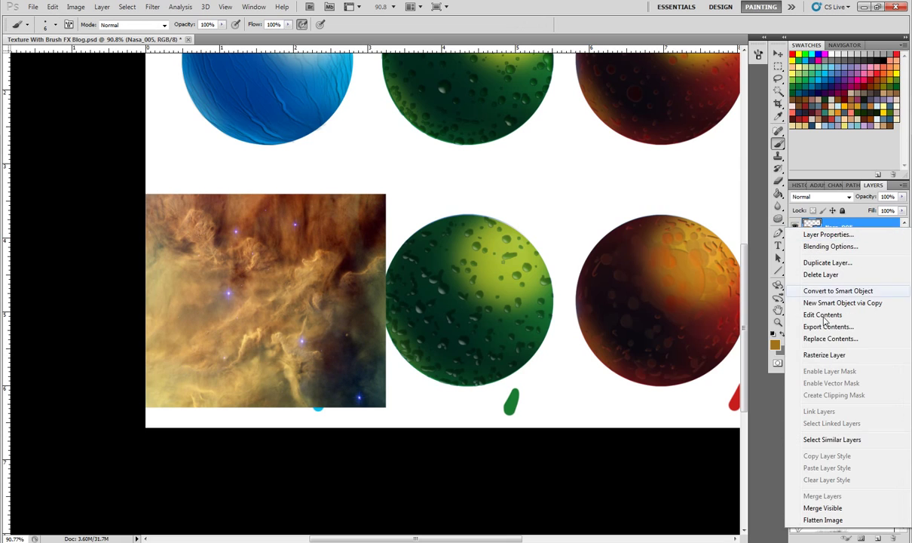
left_click(808, 356)
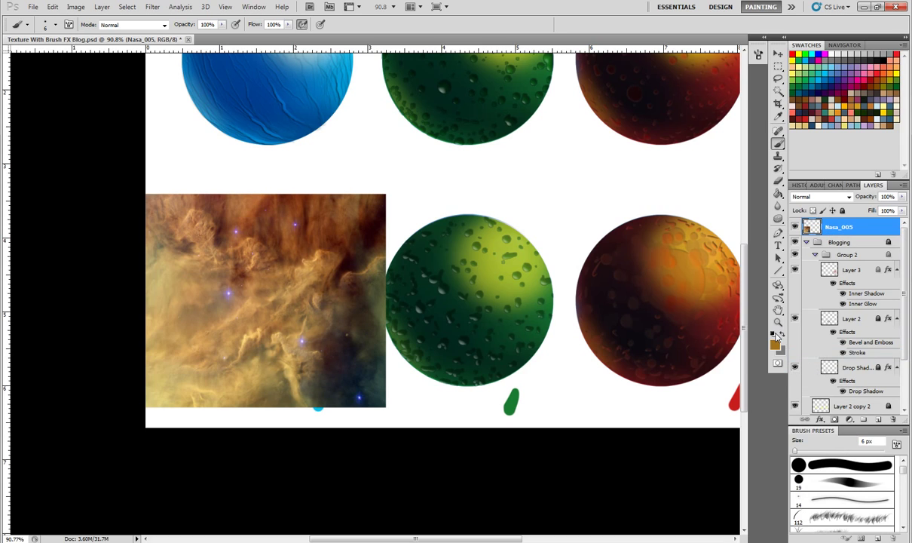
left_click(822, 196)
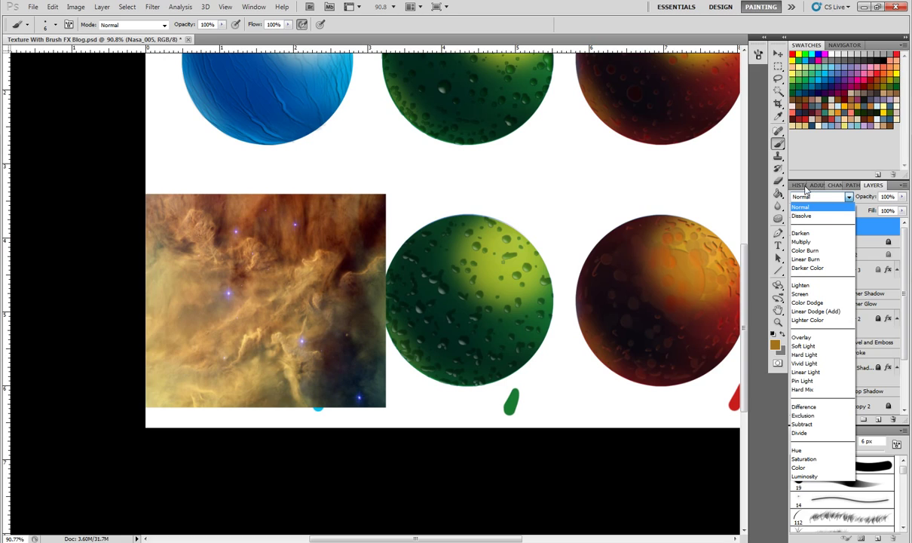
Preview blend modes on the nebula layer and settle on Hard Light
left_click(819, 201)
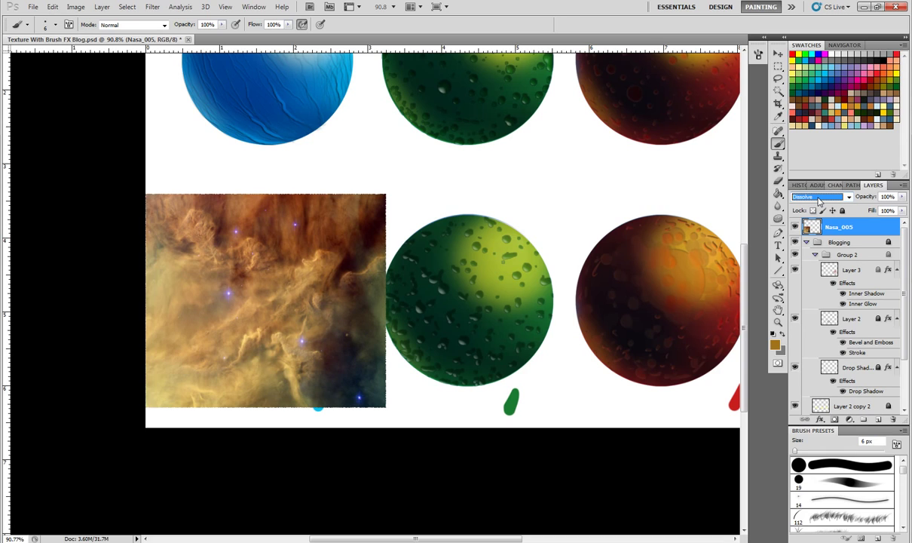
key("Down")
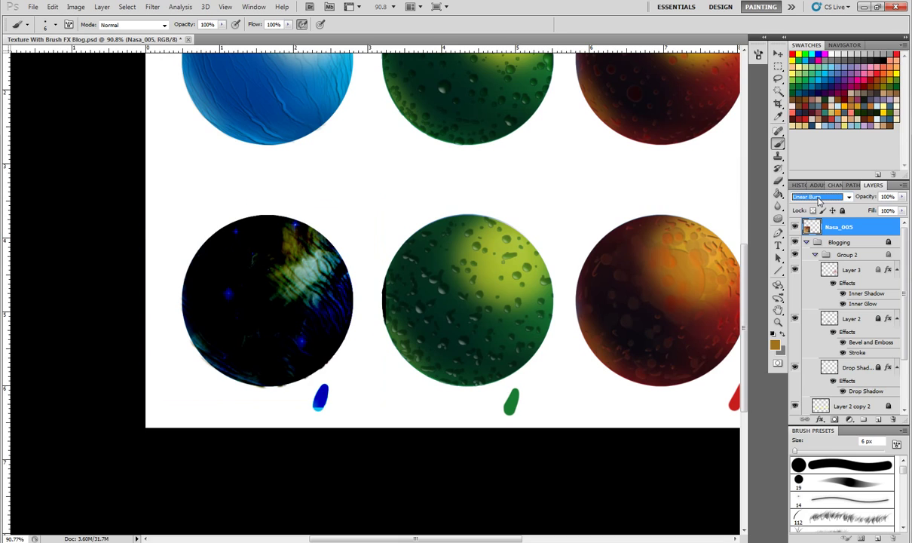
key("Down")
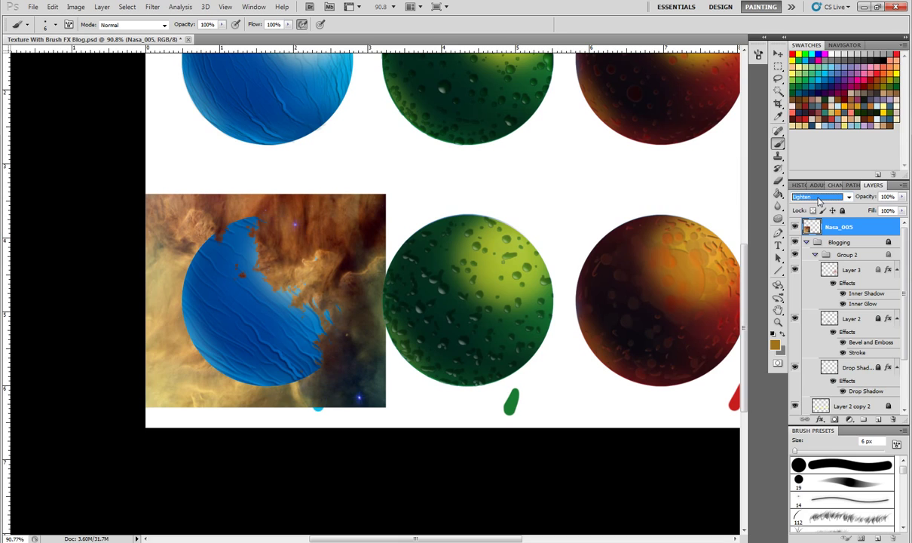
key("Down")
key("Down")
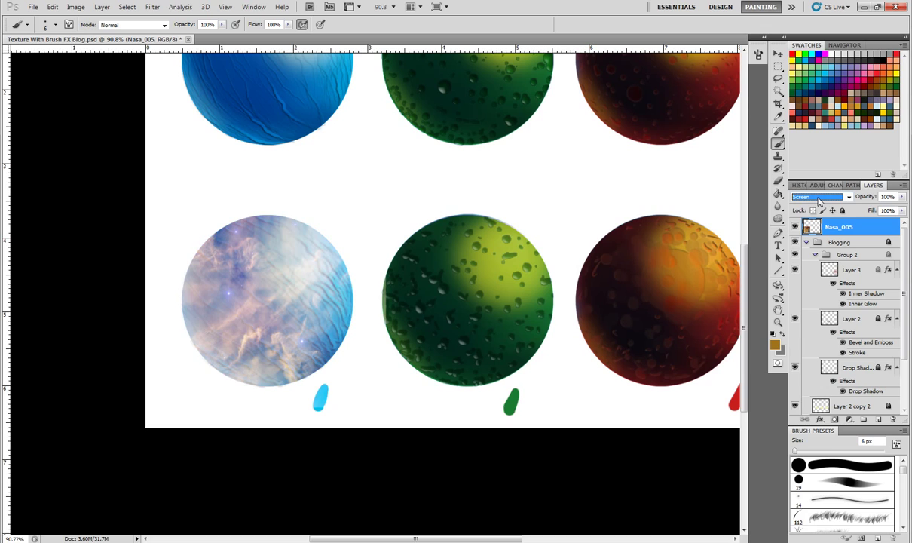
key("Down")
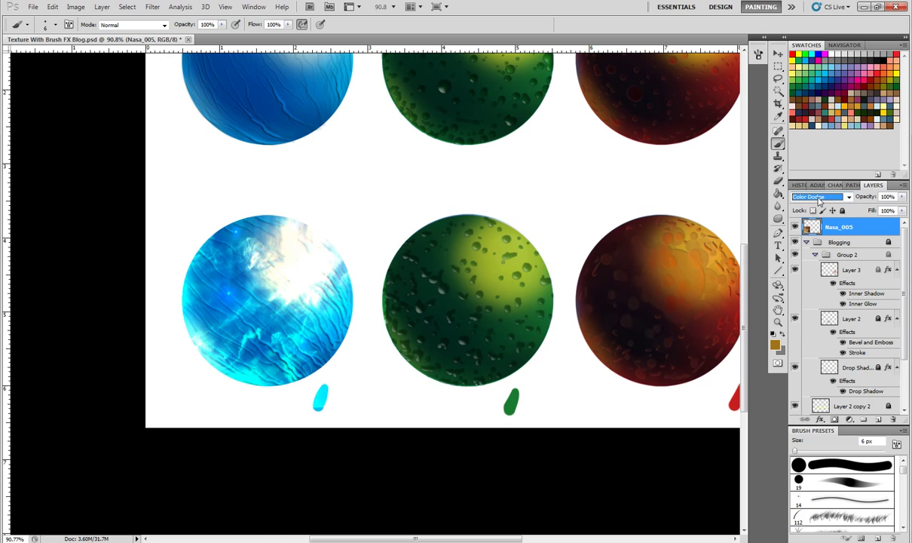
key("Down")
key("Down")
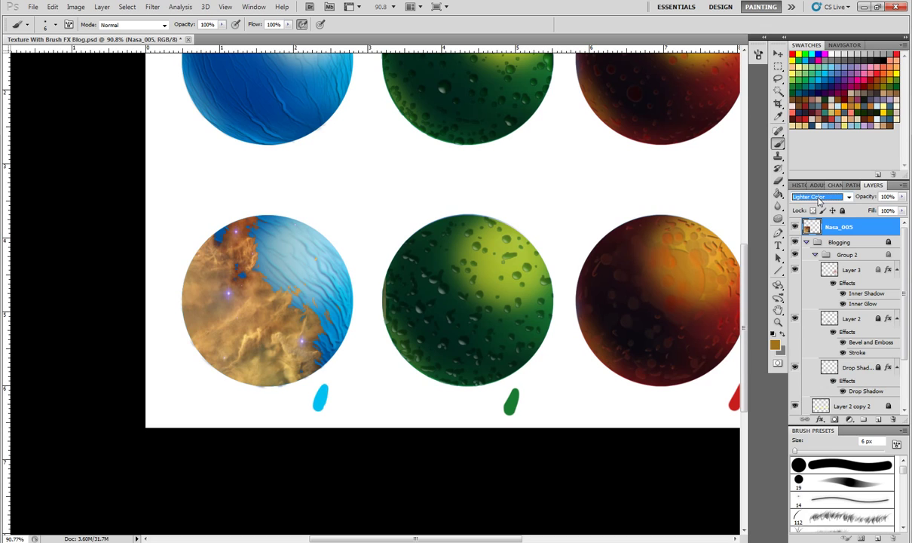
key("Down")
key("Up")
key("Down")
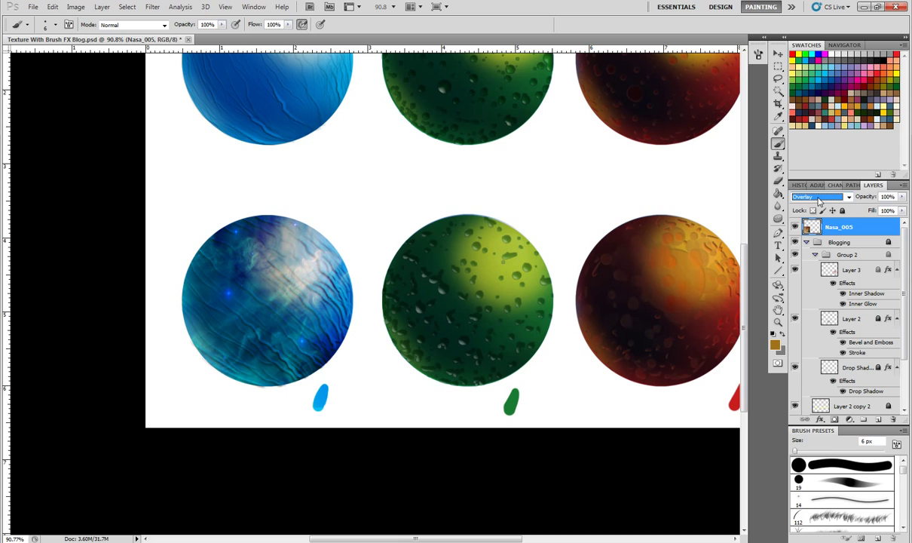
key("Down")
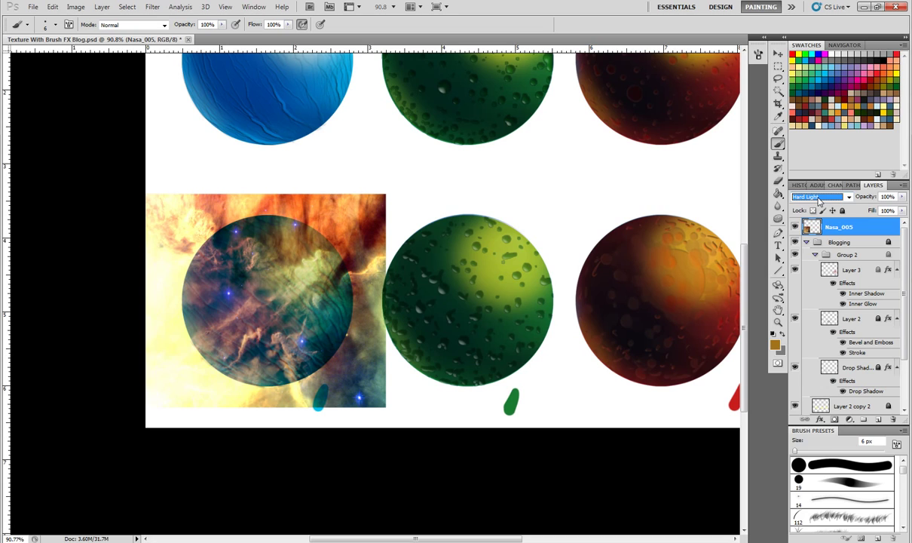
Lower the Nasa_005 layer opacity to 59%
left_click(901, 197)
mouse_move(895, 211)
left_mouse_down()
mouse_move(871, 213)
mouse_move(881, 214)
left_mouse_up()
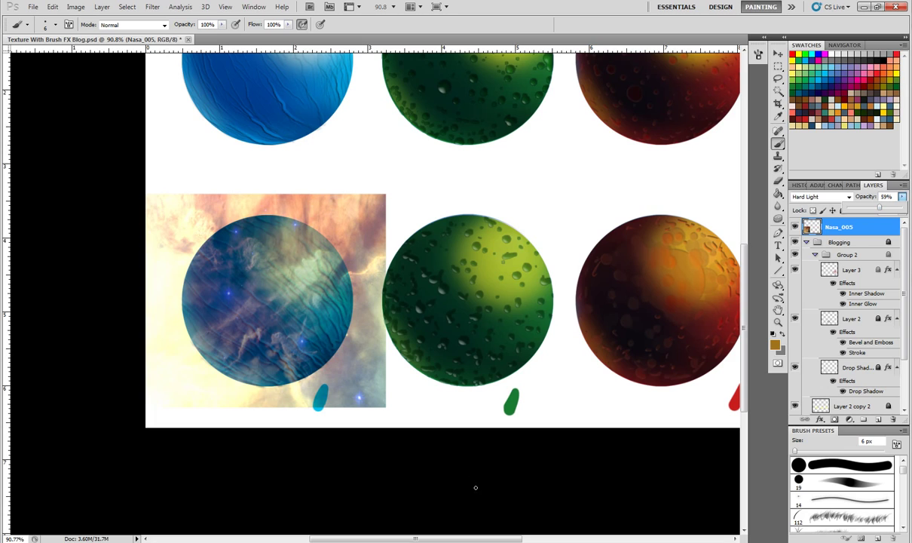
key("ctrl+t")
Warp the nebula image, pulling its four corners inward around the blue sphere
right_click(201, 232)
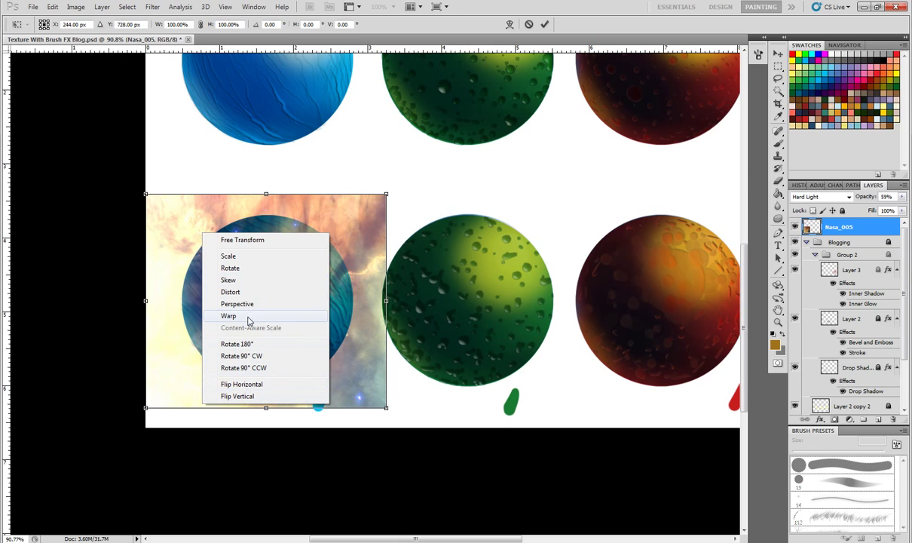
left_click(238, 317)
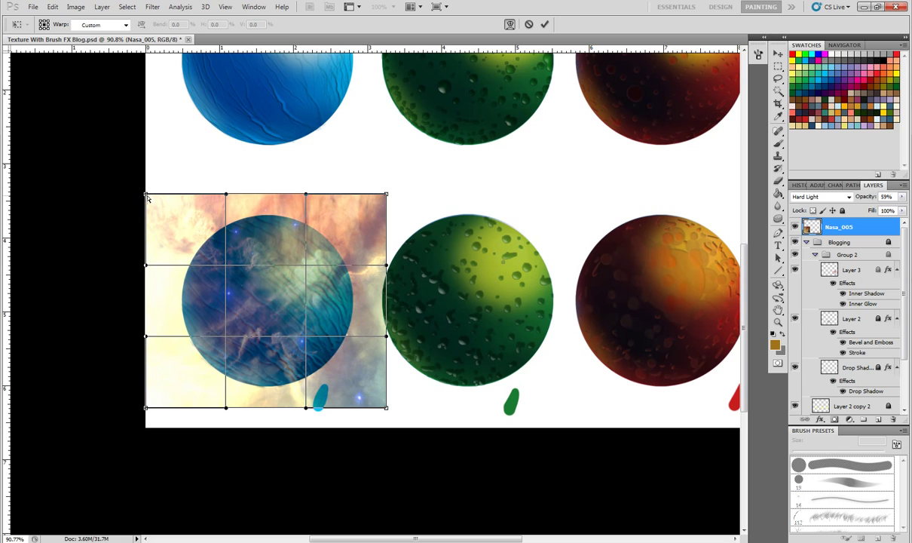
left_click_drag(148, 197, 193, 234)
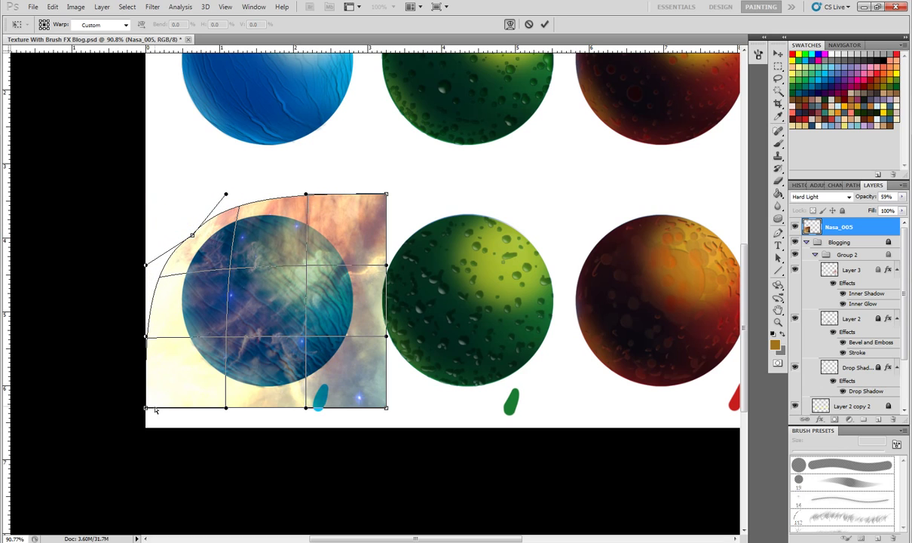
left_click_drag(146, 407, 197, 378)
left_click_drag(388, 408, 349, 371)
left_click_drag(386, 195, 337, 230)
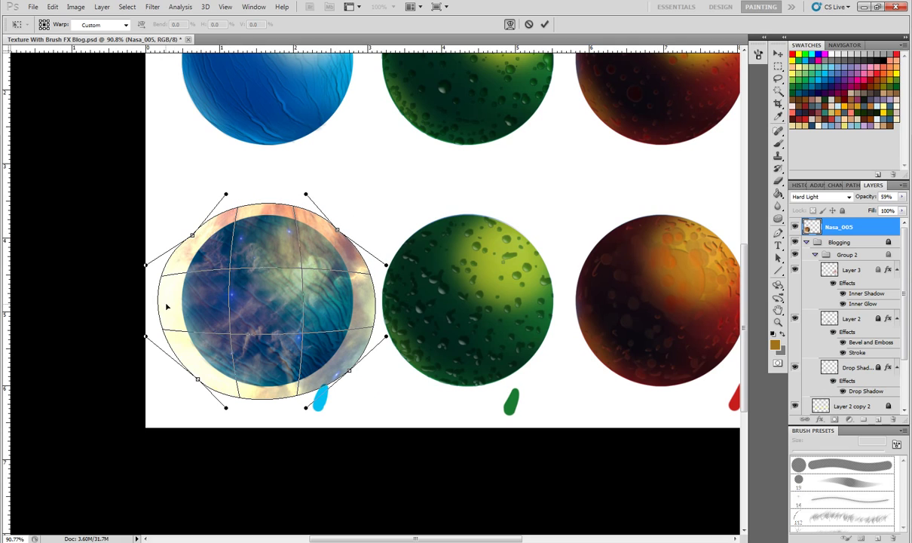
Pull in the warp's side edges, refine the curves, shift the texture down, and apply it
left_click_drag(167, 306, 216, 294)
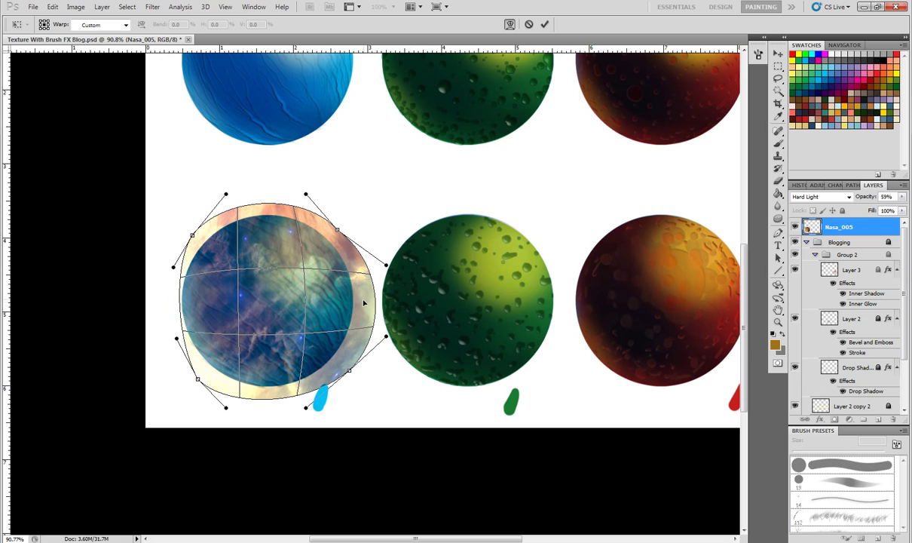
left_click_drag(365, 304, 357, 284)
left_click_drag(259, 216, 258, 227)
left_click_drag(200, 244, 203, 242)
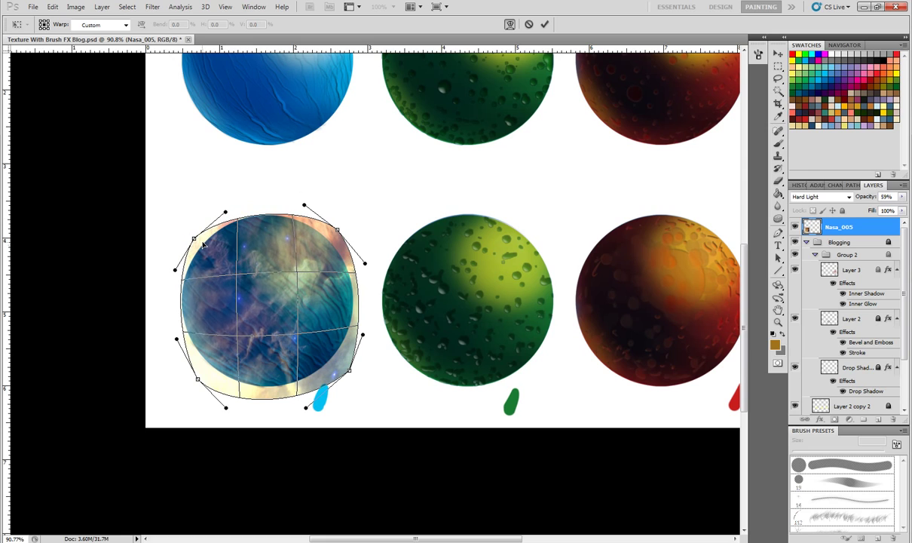
left_click_drag(218, 387, 222, 380)
left_click_drag(328, 371, 337, 368)
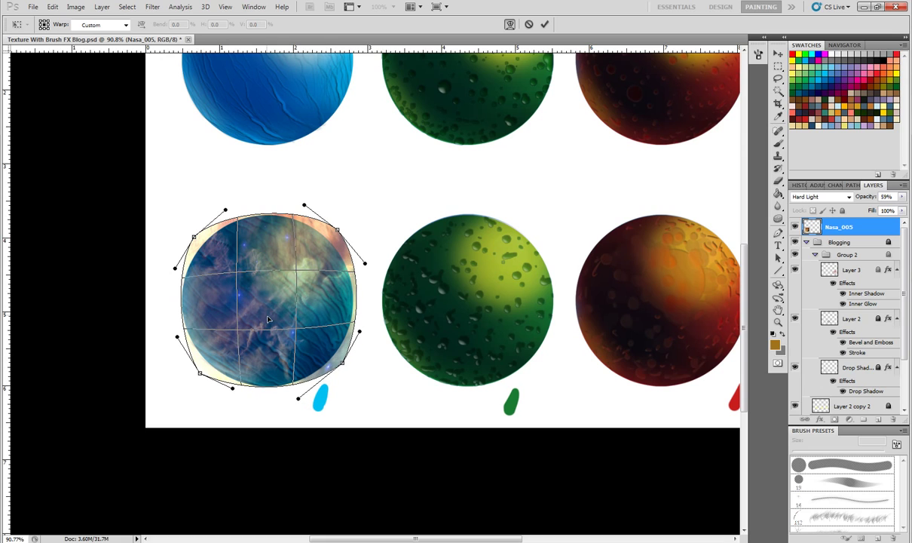
left_click_drag(261, 265, 279, 313)
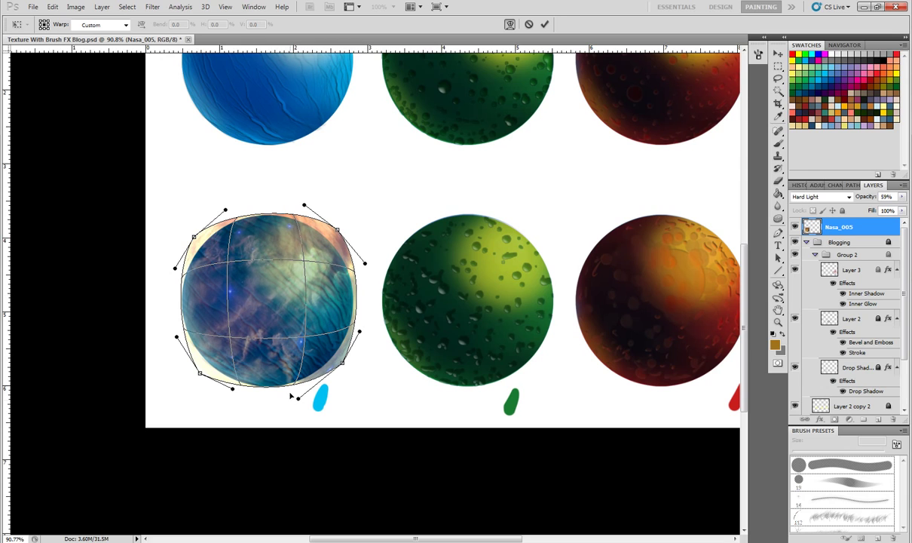
key("Return")
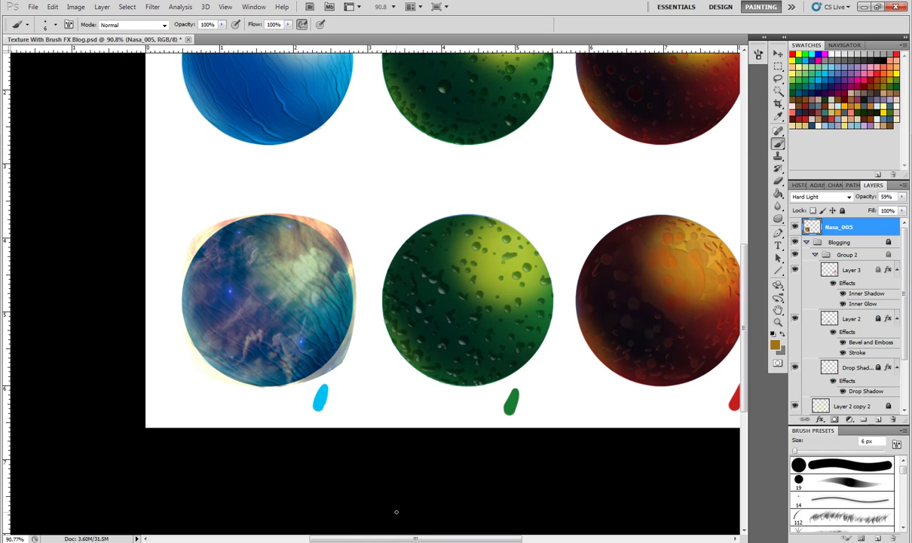
Select the sphere outline, invert it, and delete the nebula fringe outside the sphere
key("ctrl+z")
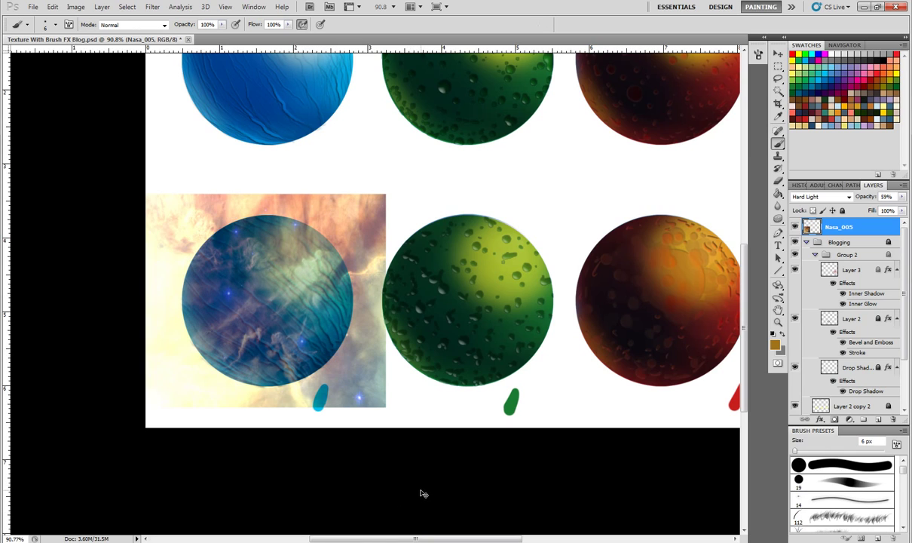
key("ctrl+z")
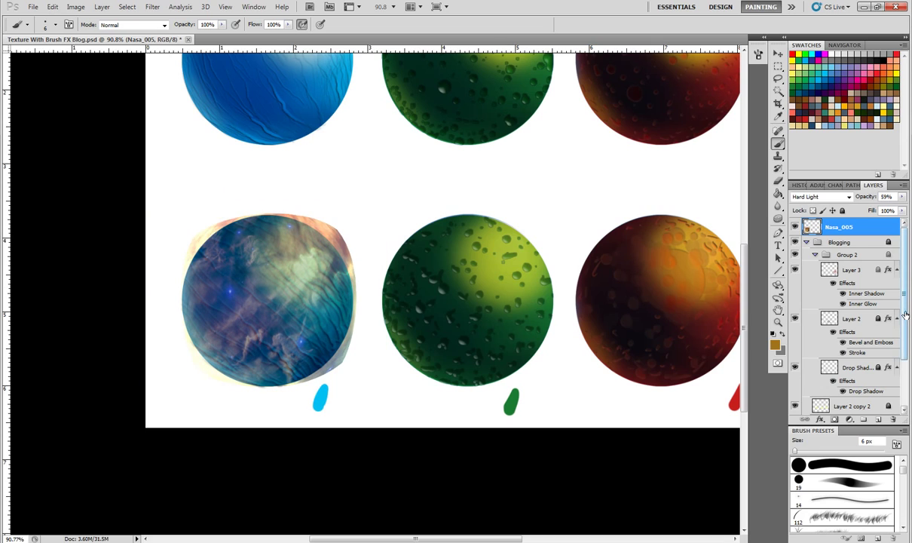
scroll(856, 309, "down", 2)
left_click(821, 376, "ctrl")
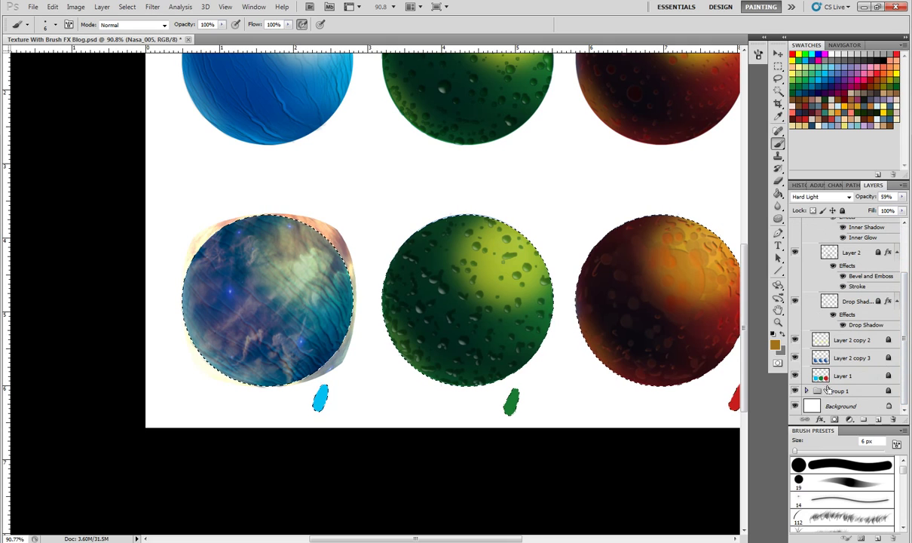
left_click(127, 8)
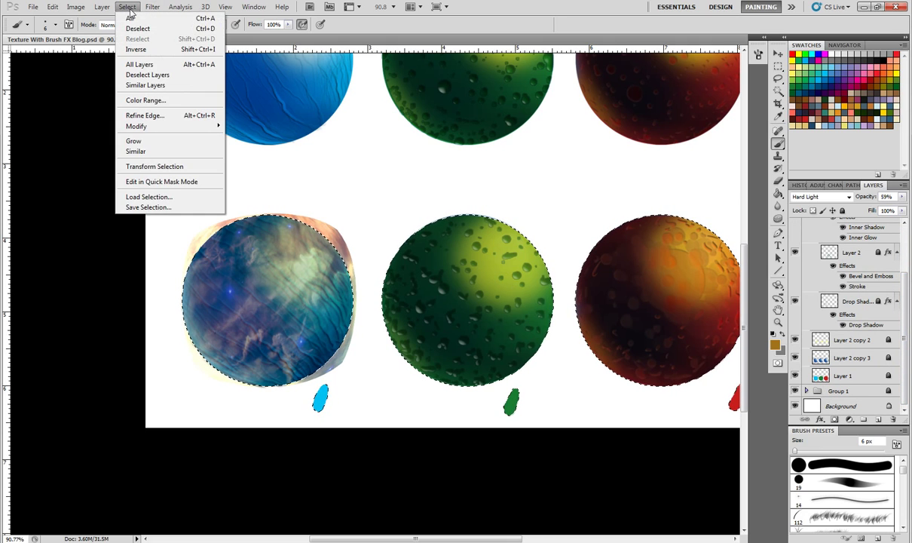
left_click(137, 49)
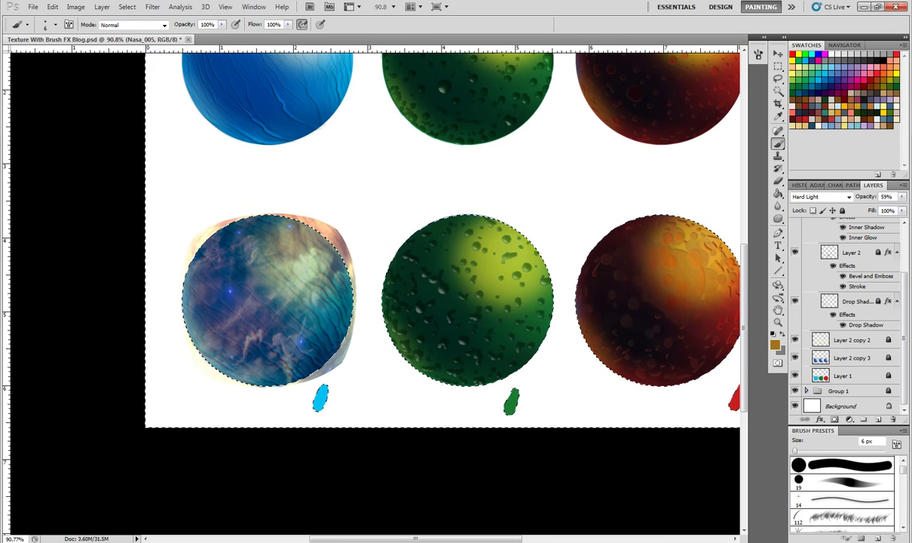
key("Delete")
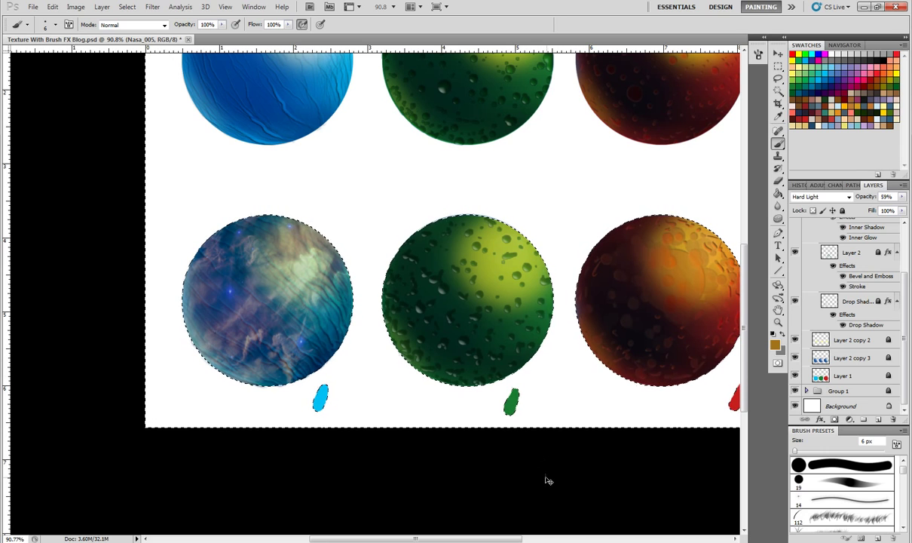
key("ctrl+d")
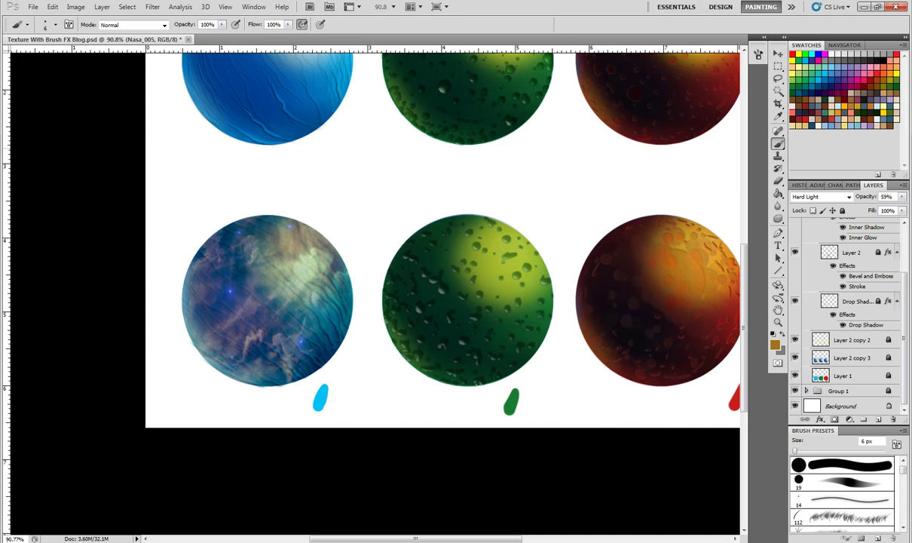
Erase soft patches of the nebula texture using a 23 px airbrush eraser
key("e")
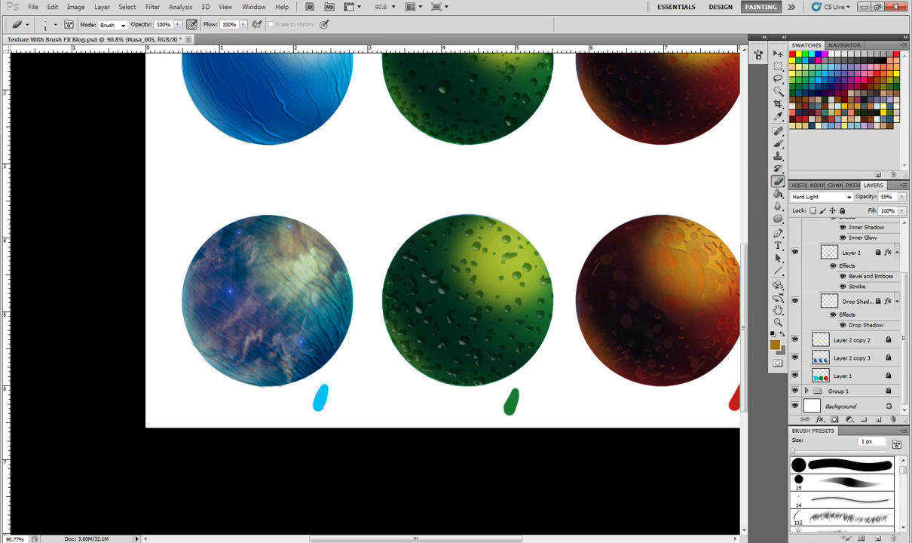
mouse_move(230, 284)
left_mouse_down()
mouse_move(234, 277)
mouse_move(236, 296)
left_mouse_up()
left_click(192, 25)
left_click(231, 291)
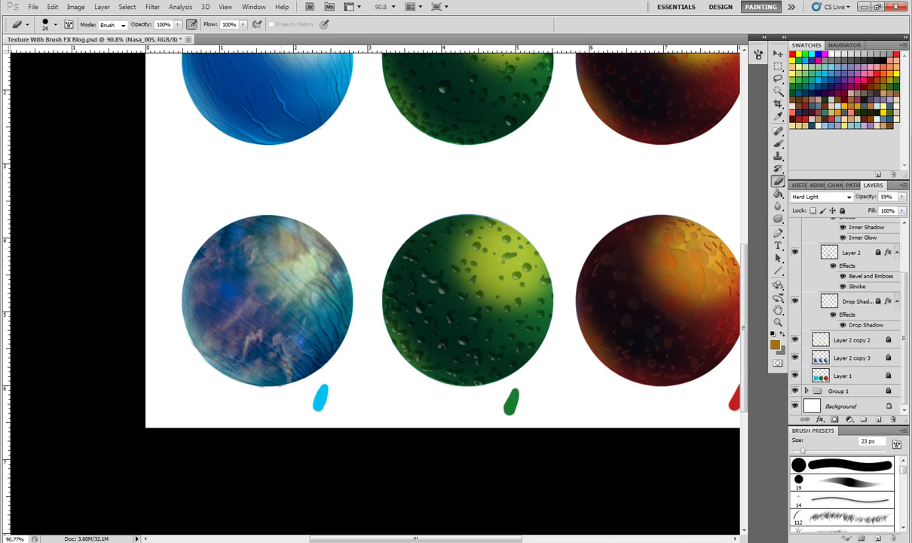
Sample a dark blue from the planet and paint a soft 33 px dab on it
key("b")
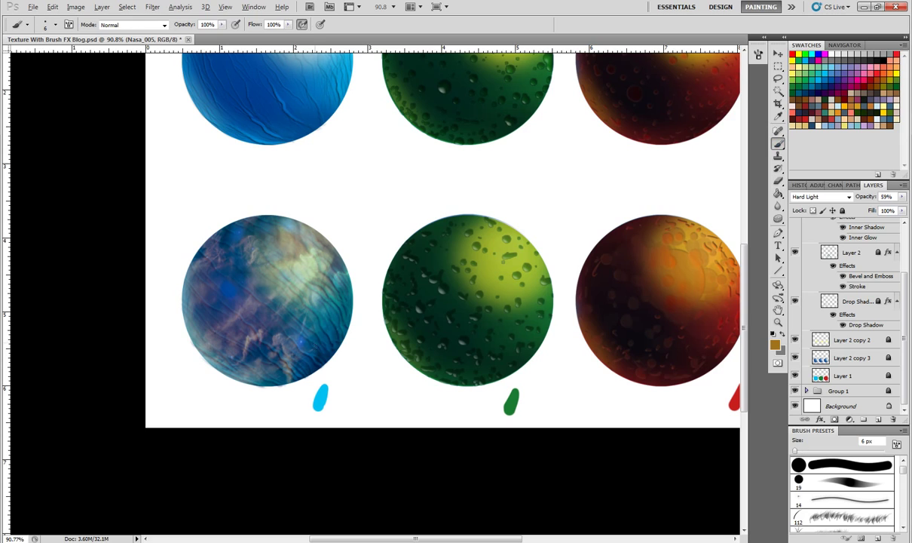
left_click(298, 326, "alt")
right_click(290, 324, "alt")
left_click(315, 358)
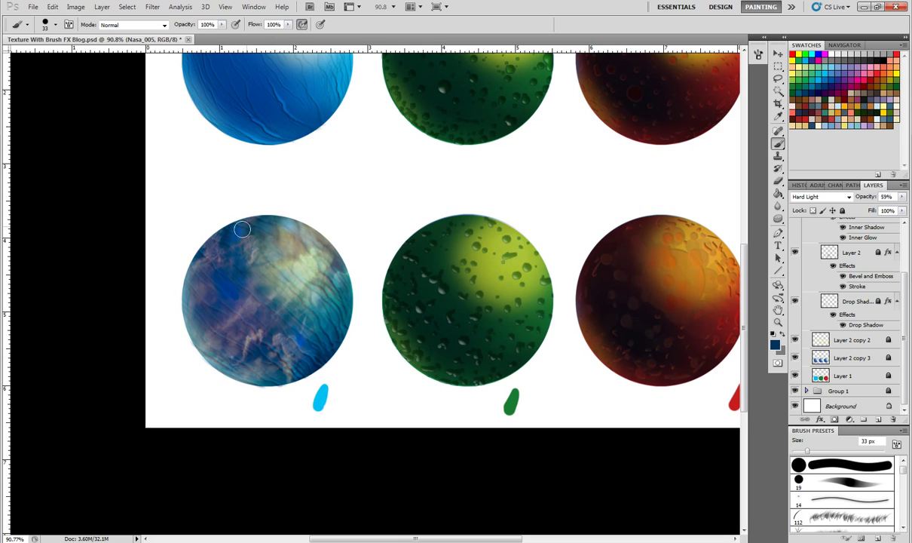
key("bracketleft")
key("bracketleft")
key("bracketleft")
Paint a black shadow patch on the lower-left planet with a 57 px brush
left_click(107, 260, "alt")
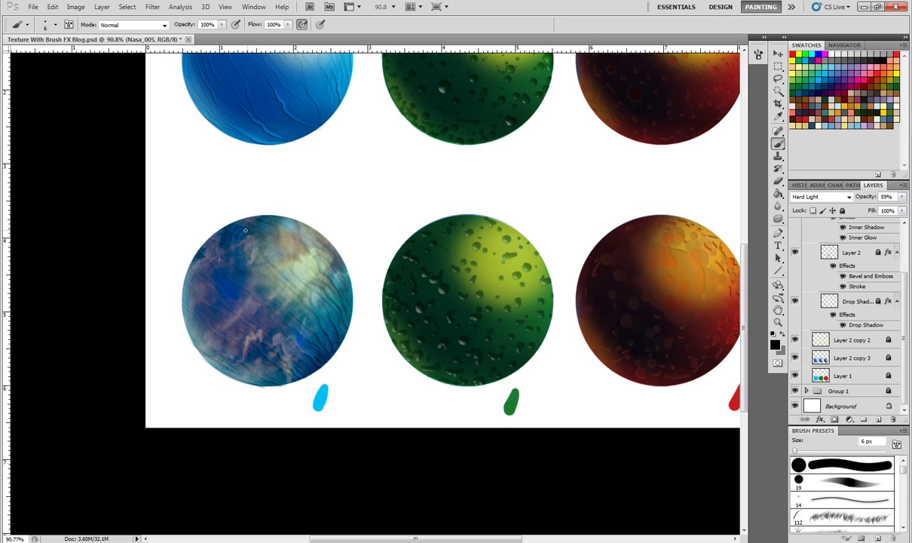
mouse_move(239, 233)
left_mouse_down()
mouse_move(239, 257)
mouse_move(213, 219)
left_mouse_up()
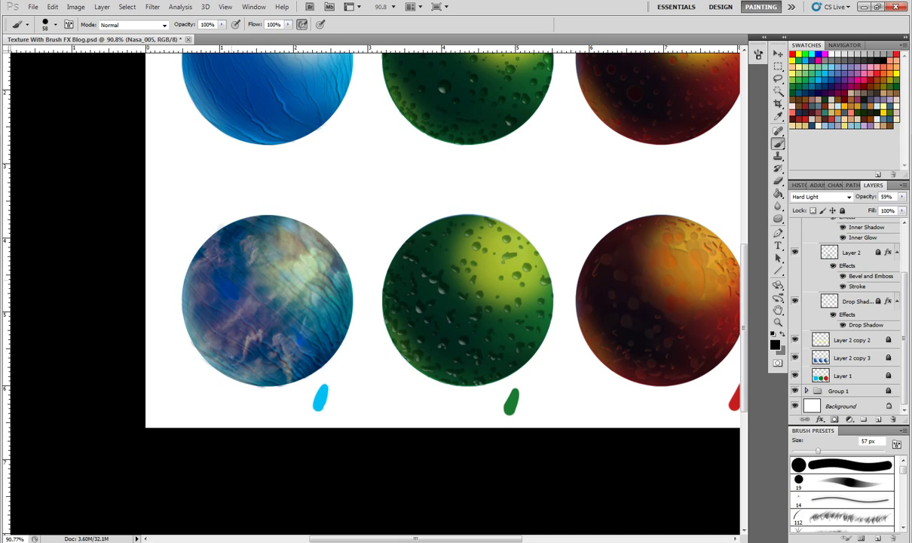
mouse_move(245, 271)
left_mouse_down()
mouse_move(226, 262)
mouse_move(231, 295)
mouse_move(248, 272)
mouse_move(269, 301)
left_mouse_up()
right_click(294, 248, "alt")
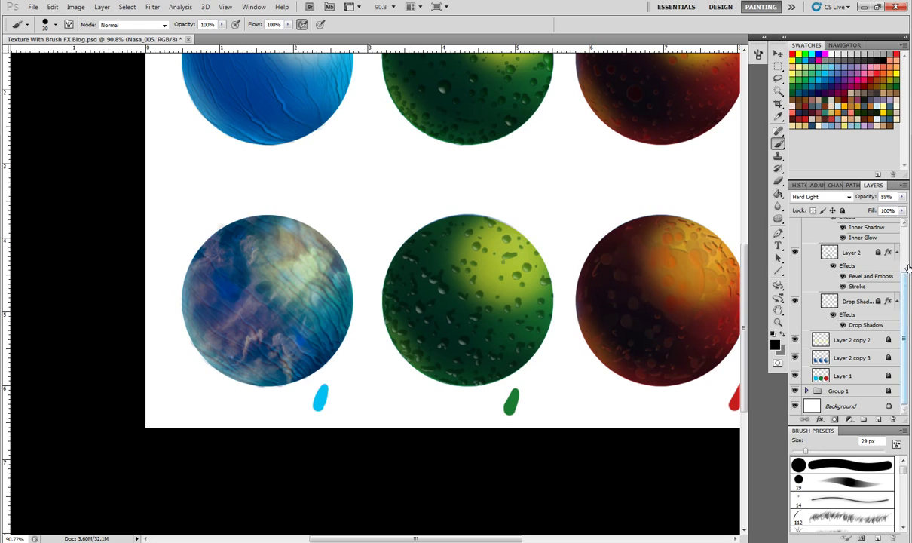
Add a new empty Layer 4 above the Nasa_005 layer
scroll(891, 411, "up", 5)
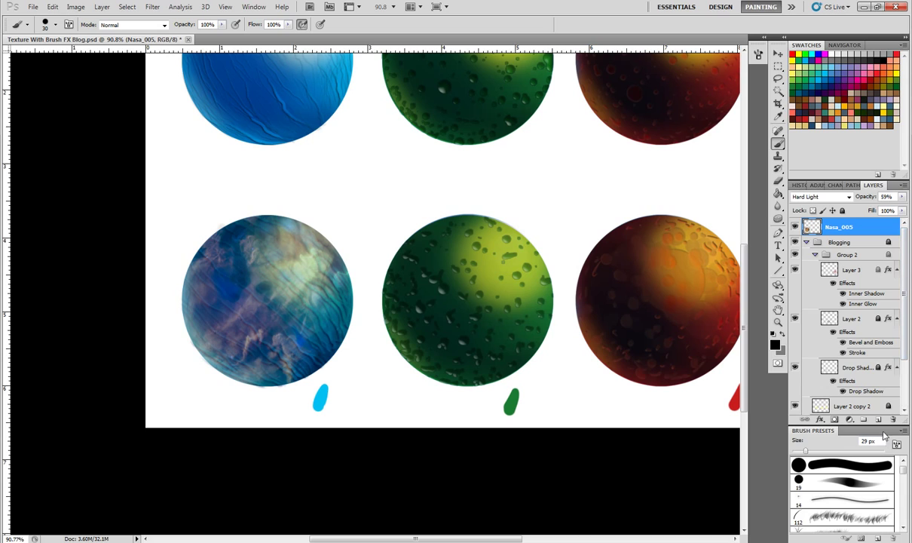
key("ctrl+shift+alt+n")
key("bracketleft")
key("bracketleft")
key("bracketleft")
key("alt+bracketleft")
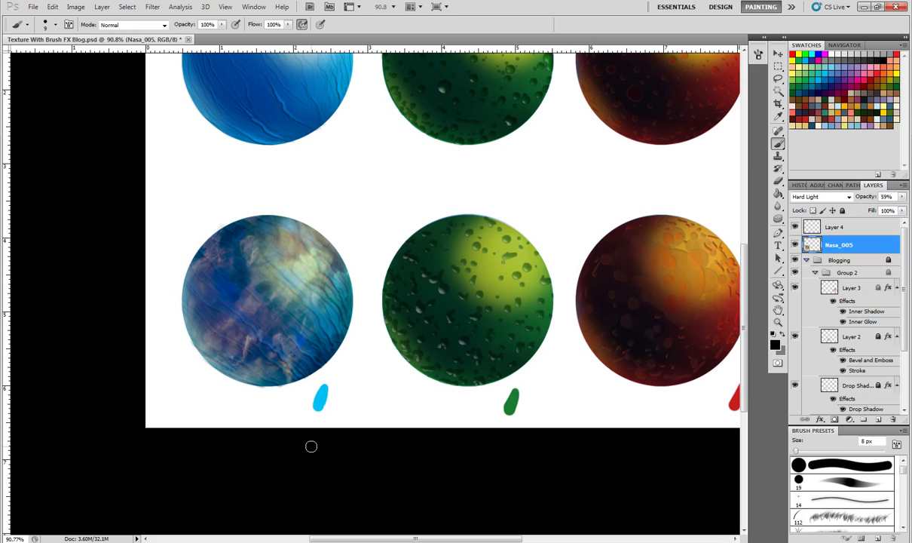
On Layer 4, sample planet colours and paint a faint light stroke across the blue planet
key("alt+bracketright")
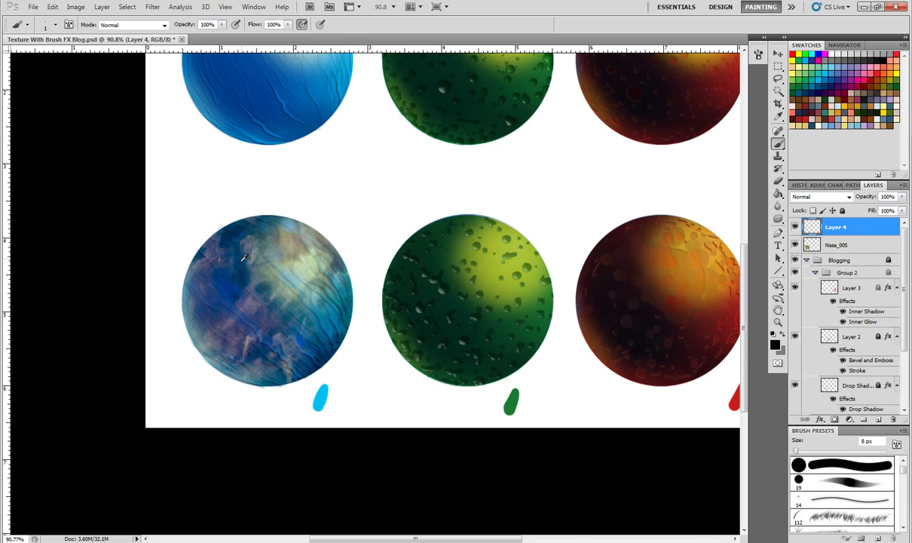
left_click(233, 305, "alt")
left_click(247, 307, "alt")
left_click(264, 273, "alt")
left_click_drag(334, 335, 299, 287)
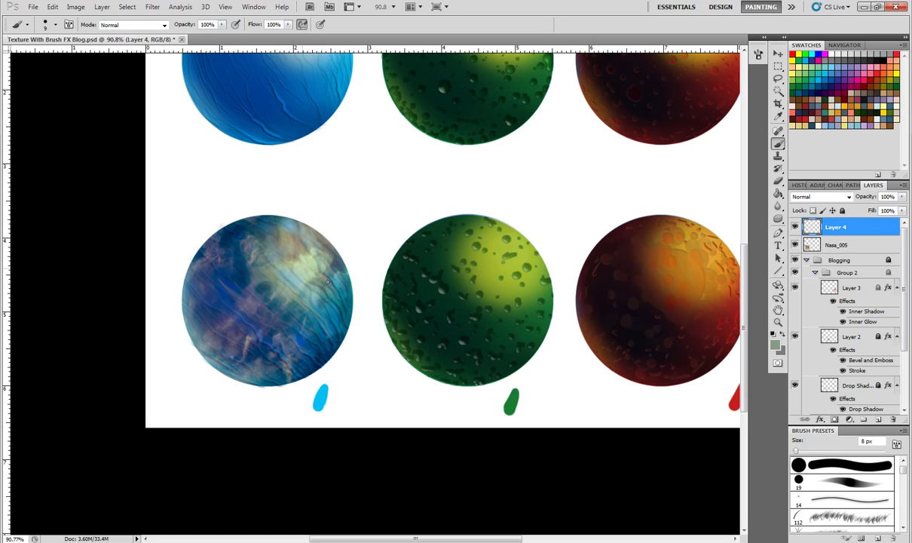
Sample a dark blue and paint soft 77 px strokes over the planet's upper left
left_click(292, 276, "alt")
left_click(210, 286, "alt")
key("bracketright")
key("bracketright")
key("bracketright")
key("bracketright")
key("bracketright")
key("bracketright")
key("bracketright")
mouse_move(230, 268)
left_mouse_down()
mouse_move(260, 310)
mouse_move(212, 254)
mouse_move(192, 294)
mouse_move(216, 245)
mouse_move(231, 277)
mouse_move(211, 286)
mouse_move(198, 276)
mouse_move(215, 321)
mouse_move(188, 295)
mouse_move(204, 291)
mouse_move(217, 252)
mouse_move(200, 292)
mouse_move(242, 278)
mouse_move(232, 271)
mouse_move(217, 289)
mouse_move(236, 283)
mouse_move(202, 273)
mouse_move(195, 296)
mouse_move(251, 354)
mouse_move(237, 347)
mouse_move(245, 352)
mouse_move(223, 274)
mouse_move(224, 294)
mouse_move(279, 363)
left_mouse_up()
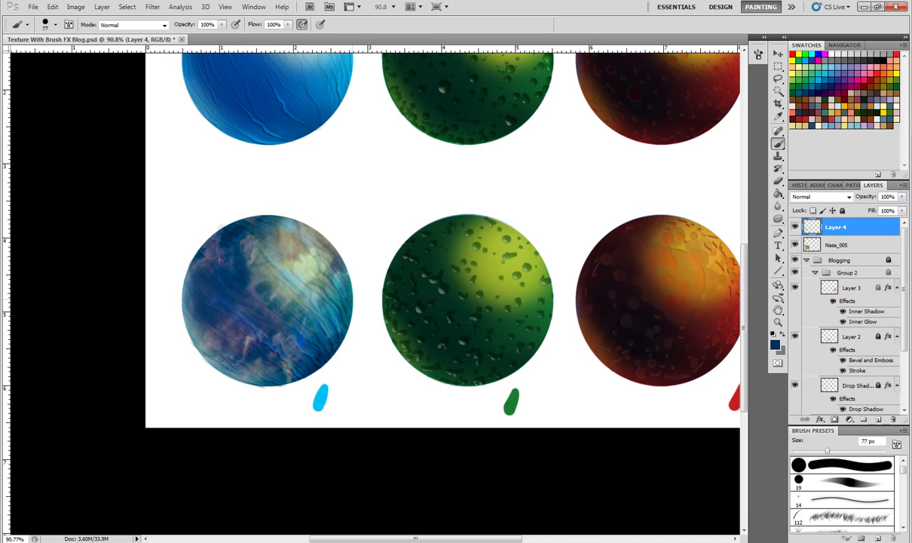
right_click(194, 278, "alt")
Set the Nasa_005 layer opacity to 65% and zoom out to see all six planets
left_click(839, 245)
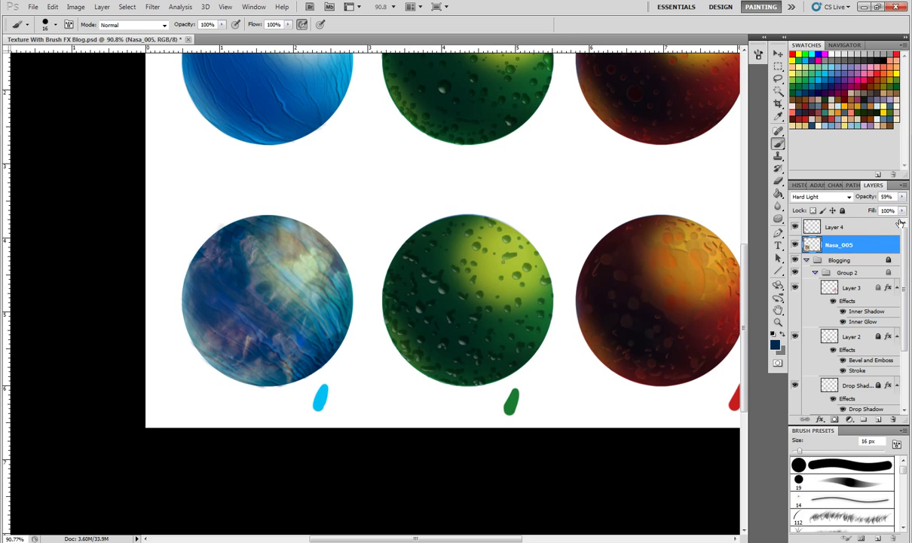
left_click(903, 196)
mouse_move(889, 211)
left_mouse_down()
mouse_move(819, 200)
mouse_move(885, 211)
left_mouse_up()
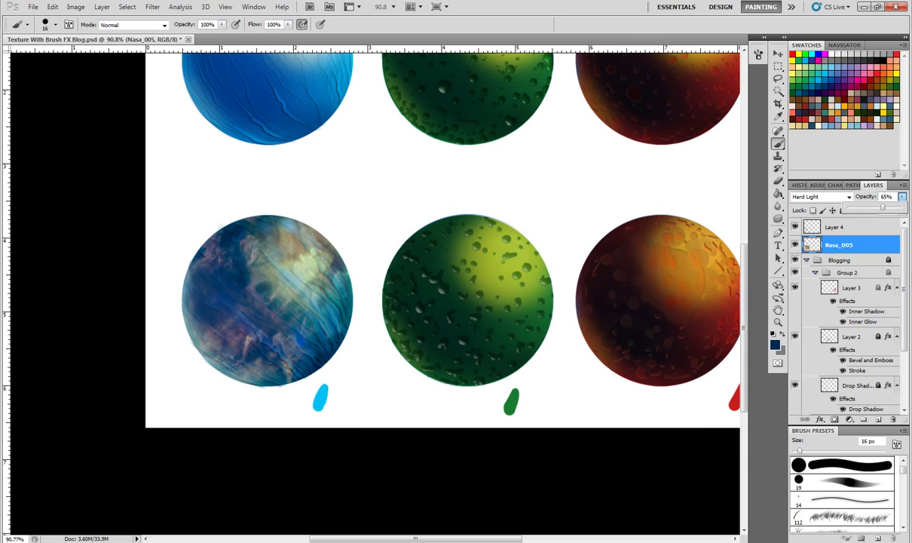
left_click(279, 255, "alt")
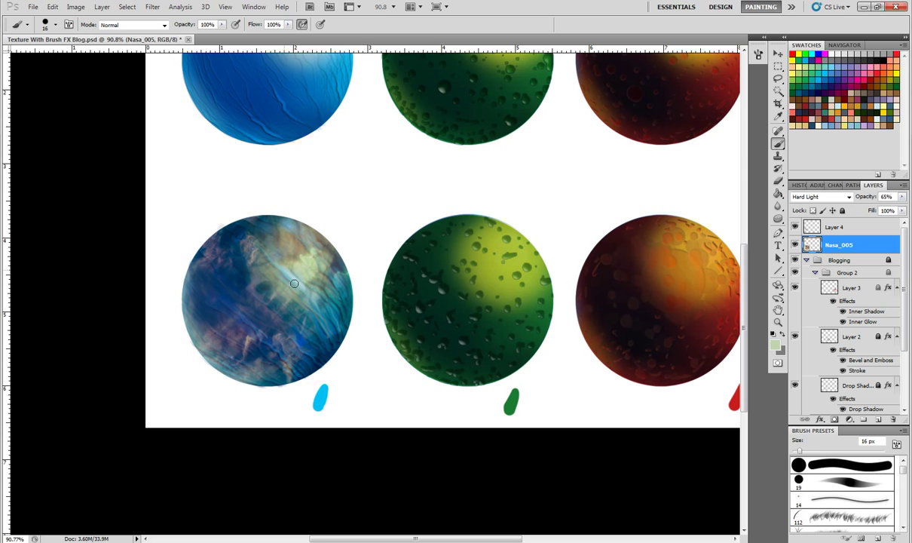
scroll(704, 335, "down", 2)
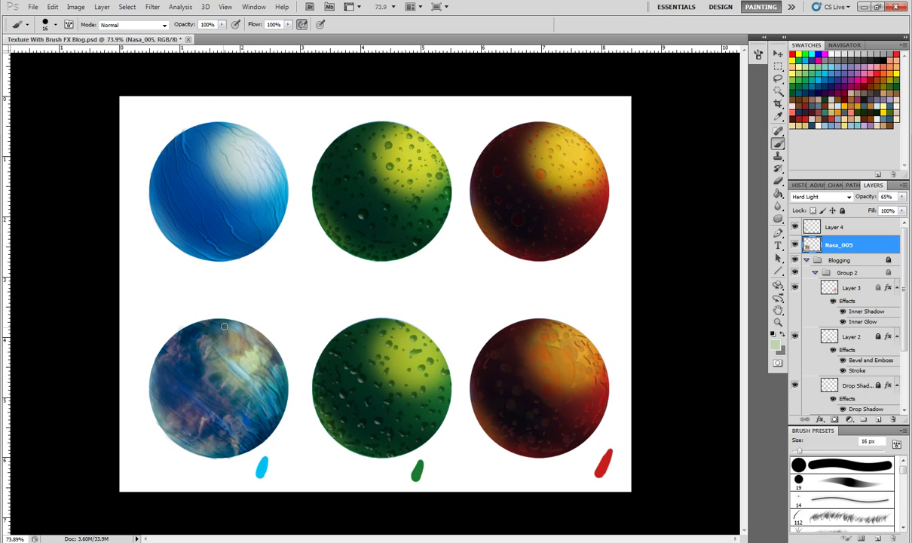
scroll(379, 298, "up", 1)
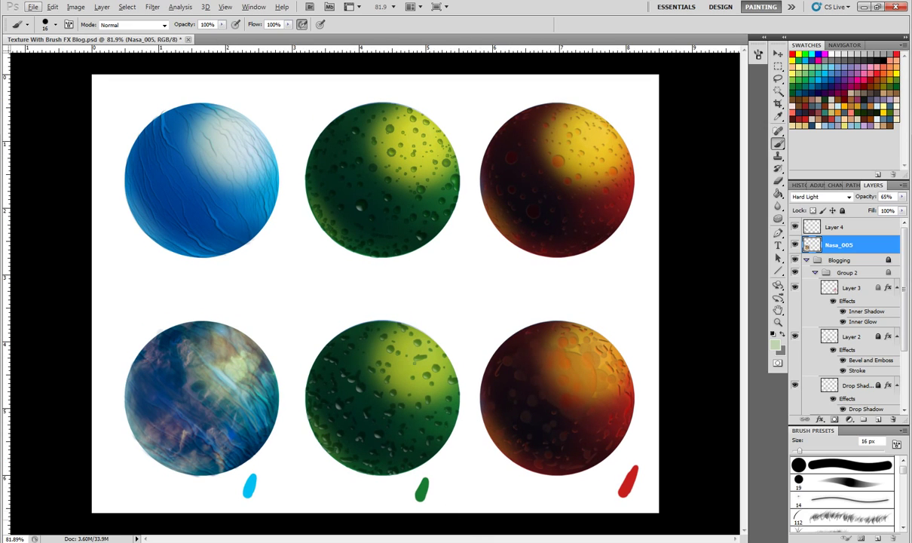
key("alt")
With Layer 4 active, drag Marble Acid Rain 1 from Tobias Textures onto the canvas
left_click(842, 228)
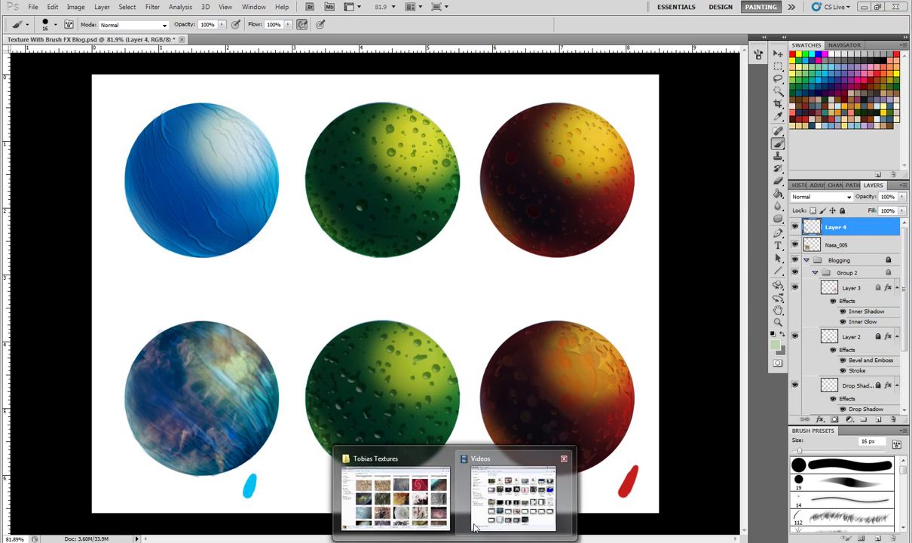
left_click(412, 498)
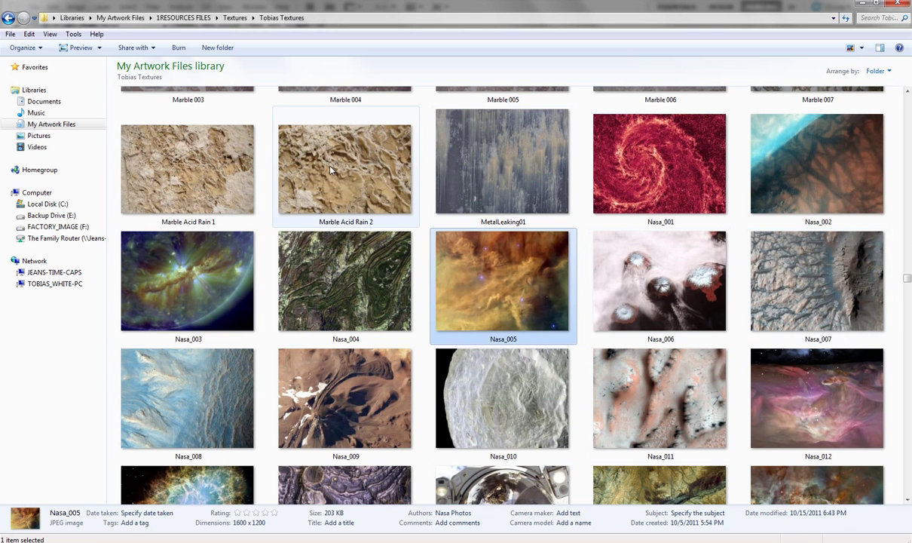
left_click(230, 192)
left_click_drag(201, 179, 132, 539)
left_click_drag(491, 405, 561, 461)
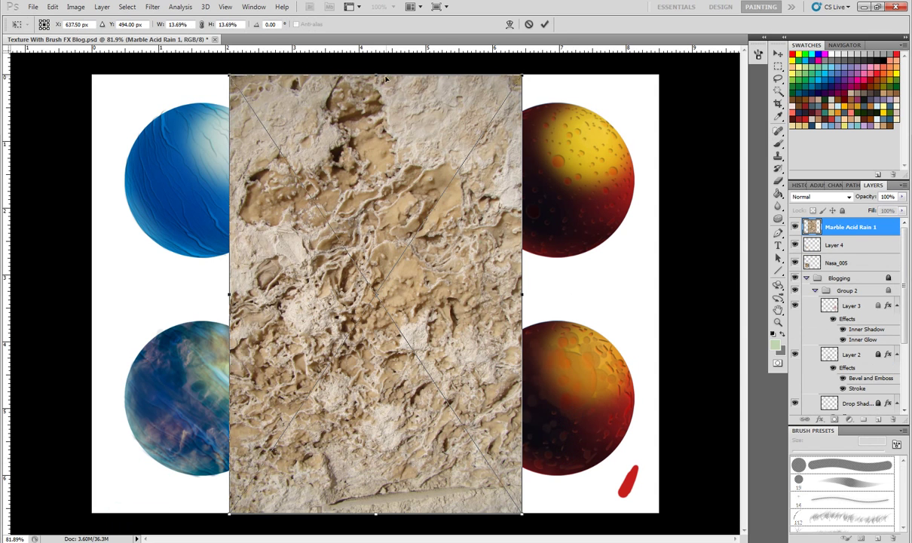
Scale and position the Marble Acid Rain 1 texture over the lower-right red sphere
left_click_drag(386, 77, 389, 227)
left_click_drag(340, 354, 509, 330)
left_click_drag(398, 204, 494, 301)
left_click_drag(644, 365, 603, 374)
key("Return")
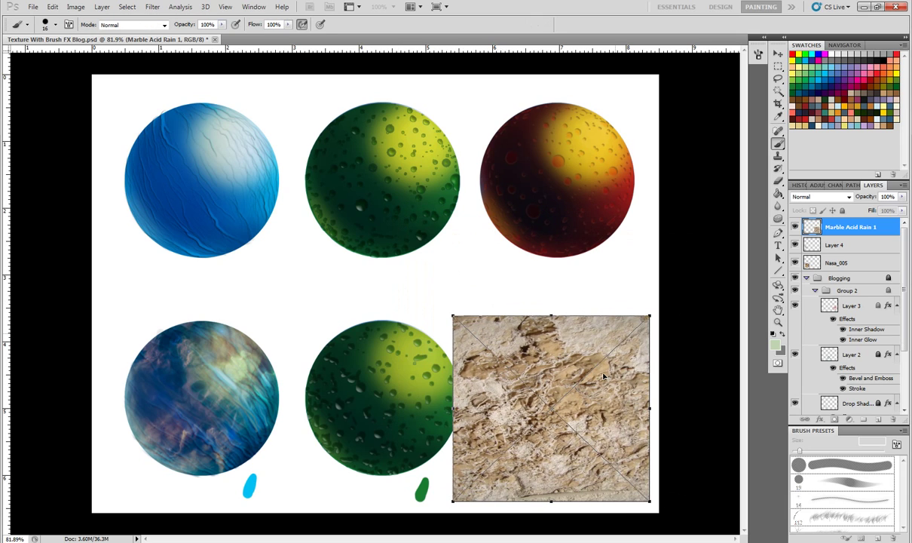
Rasterize the Marble Acid Rain 1 layer after the smart-object painting warning
right_click(569, 364)
left_click(642, 328)
left_click(508, 206)
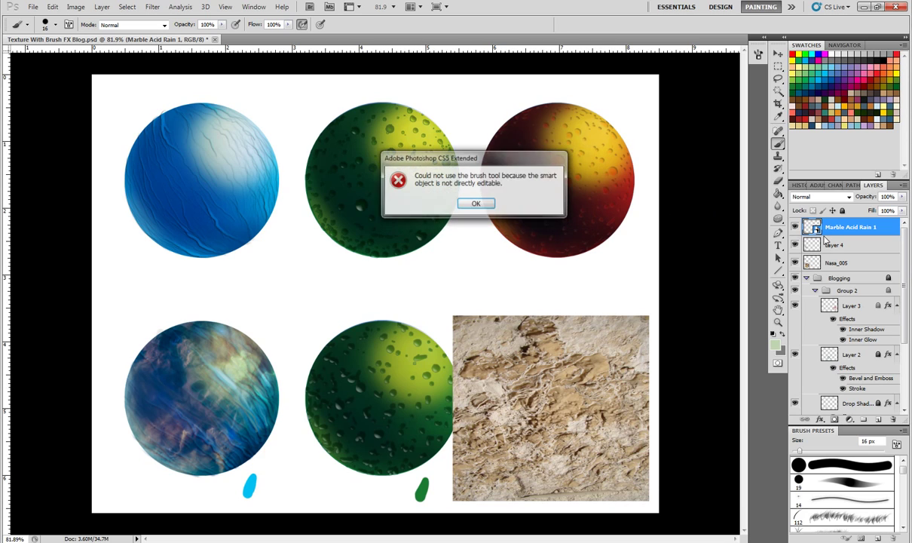
left_click(471, 203)
right_click(832, 227)
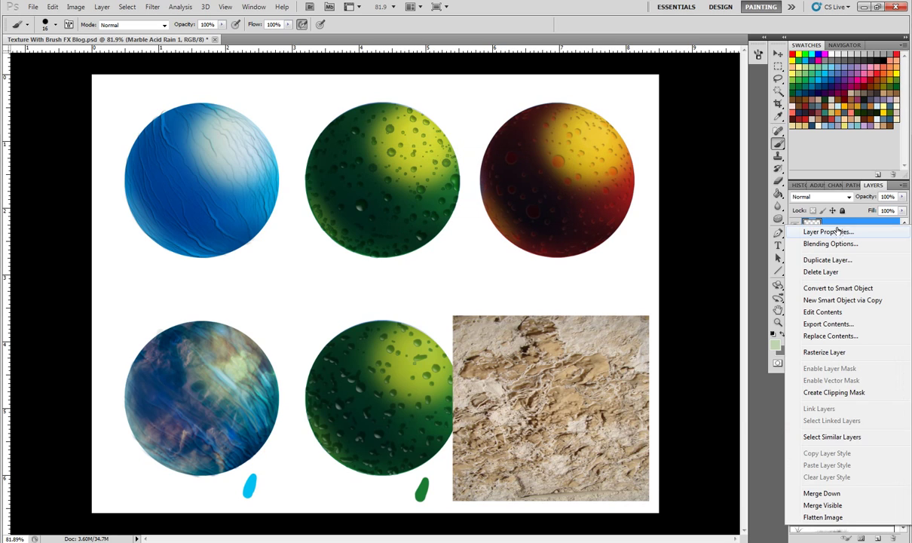
left_click(824, 352)
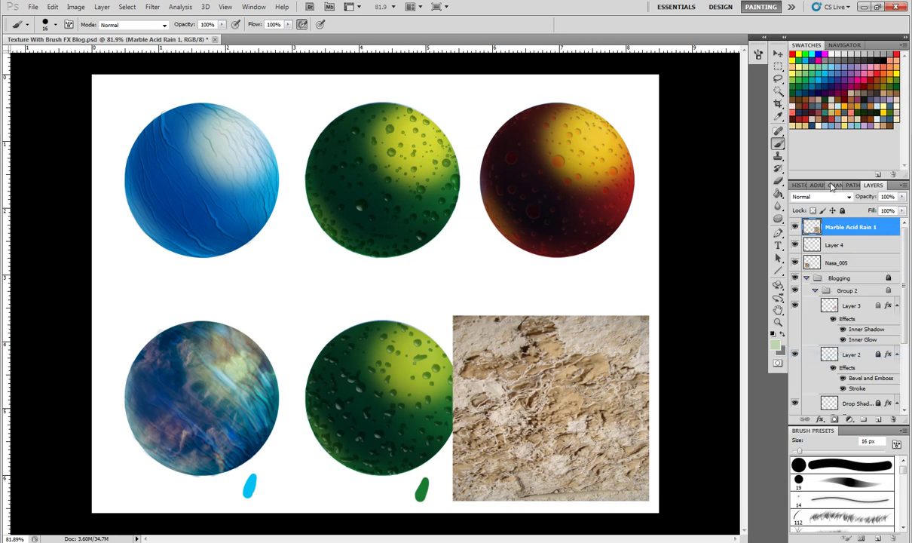
Set the Marble Acid Rain 1 layer's blend mode to Multiply so the red sphere shows through
left_click(822, 196)
left_click(803, 201)
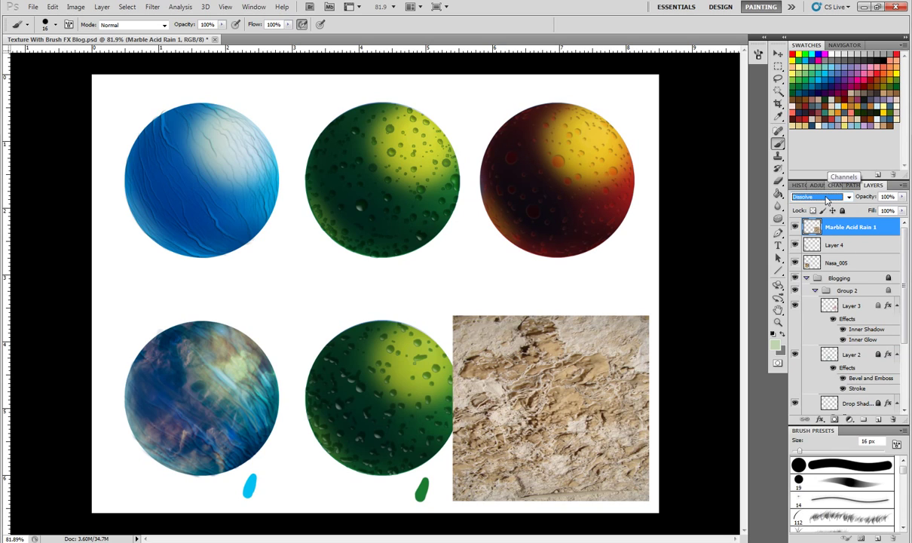
key("Down")
key("Down")
key("Down")
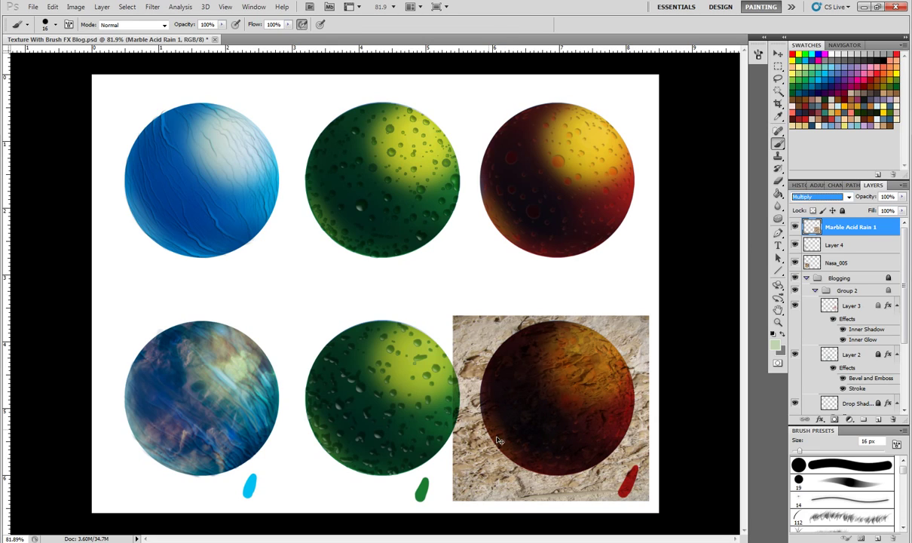
key("ctrl+t")
Shrink the marble texture and warp its four corners and left edge inward to round it over the red sphere
mouse_move(456, 503)
left_mouse_down()
mouse_move(466, 491)
mouse_move(458, 487)
left_mouse_up()
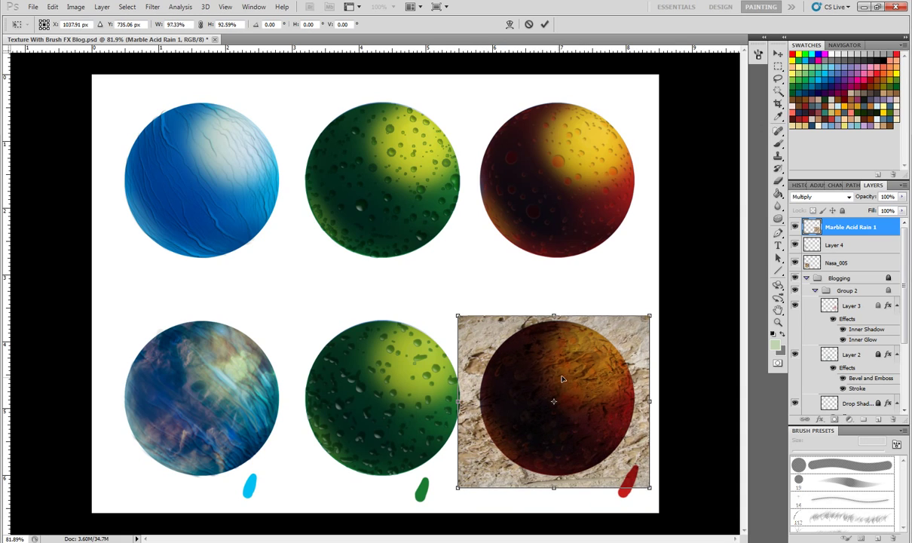
right_click(527, 368)
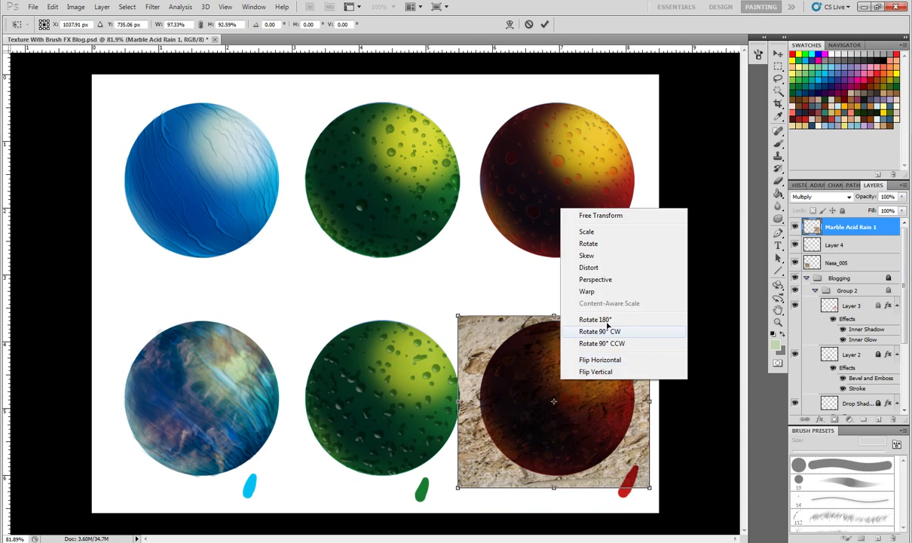
left_click(573, 291)
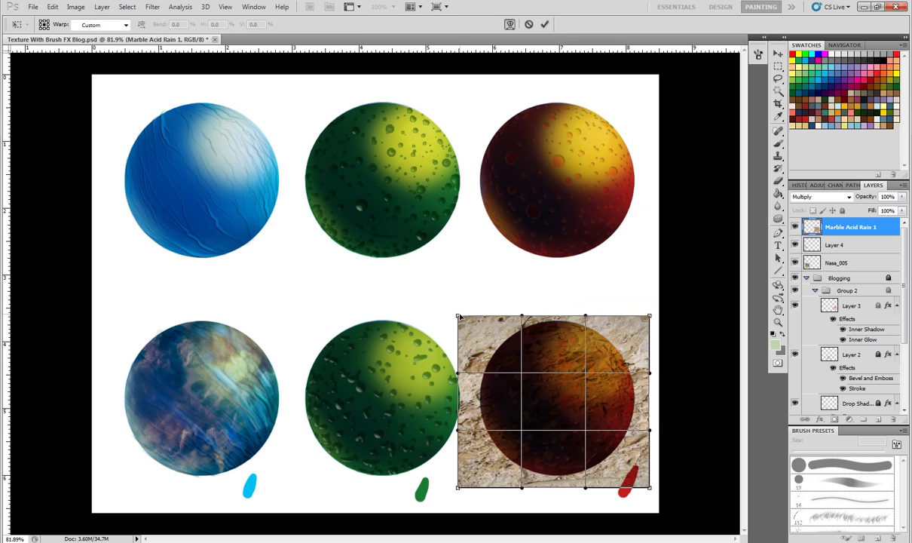
left_click_drag(457, 316, 493, 339)
left_click_drag(458, 489, 497, 464)
left_click_drag(650, 492, 625, 463)
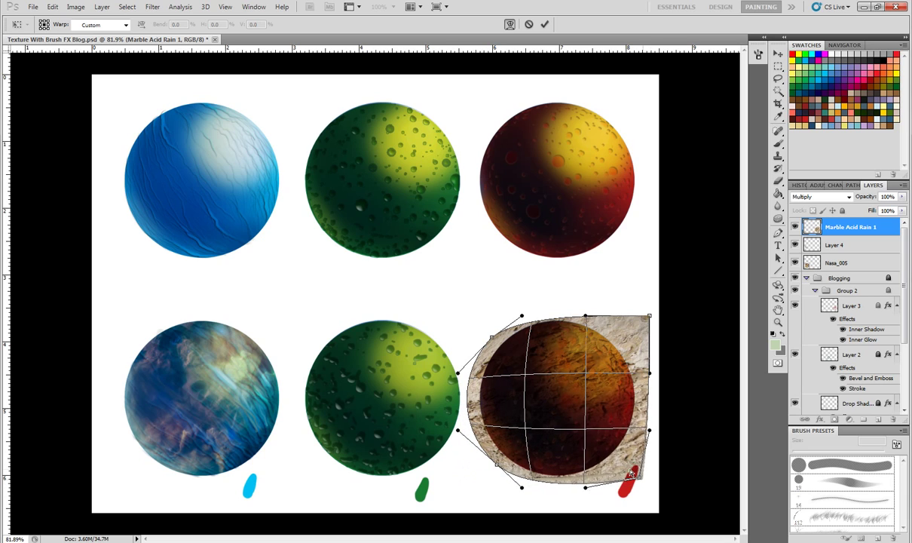
left_click_drag(650, 317, 620, 335)
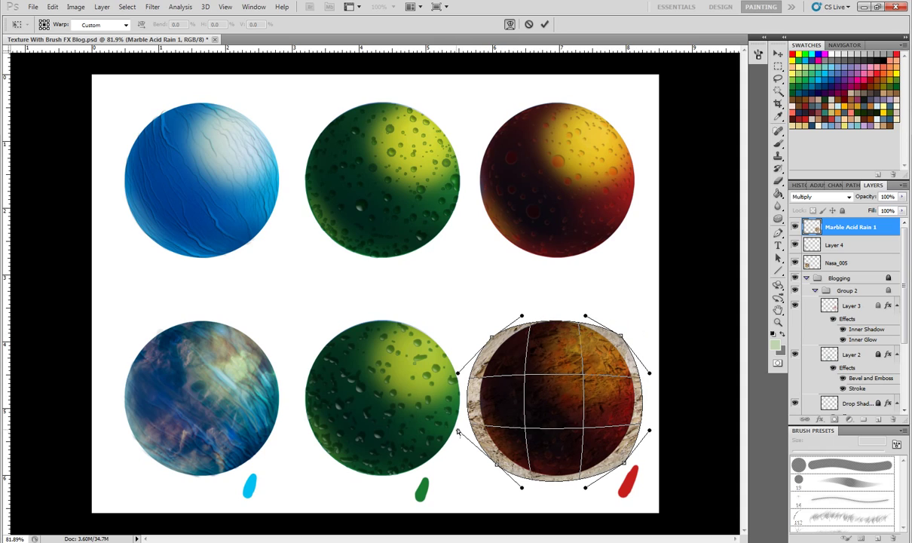
left_click_drag(458, 432, 468, 426)
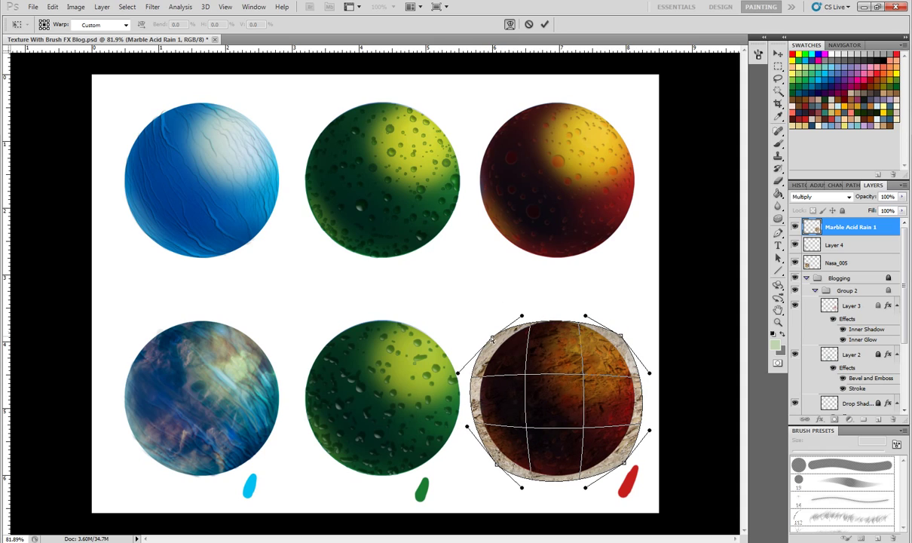
left_click_drag(492, 339, 504, 335)
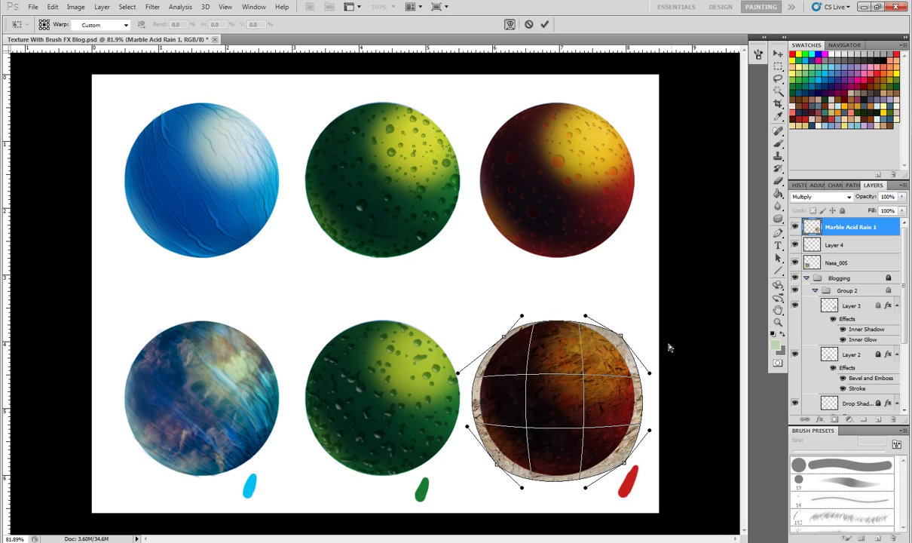
key("Return")
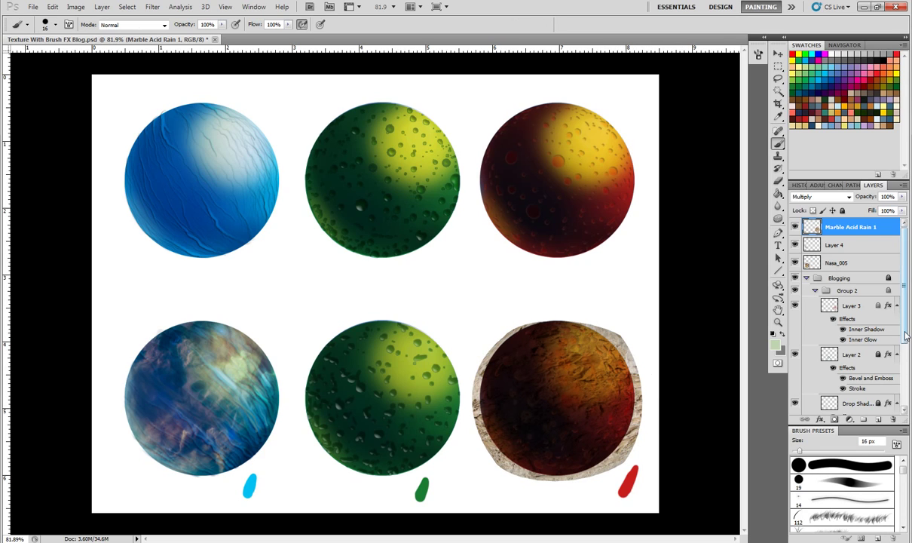
Load the sphere selection, invert it, and delete the marble rim outside the red sphere
scroll(856, 340, "down", 5)
left_click(820, 375, "ctrl")
left_click(127, 7)
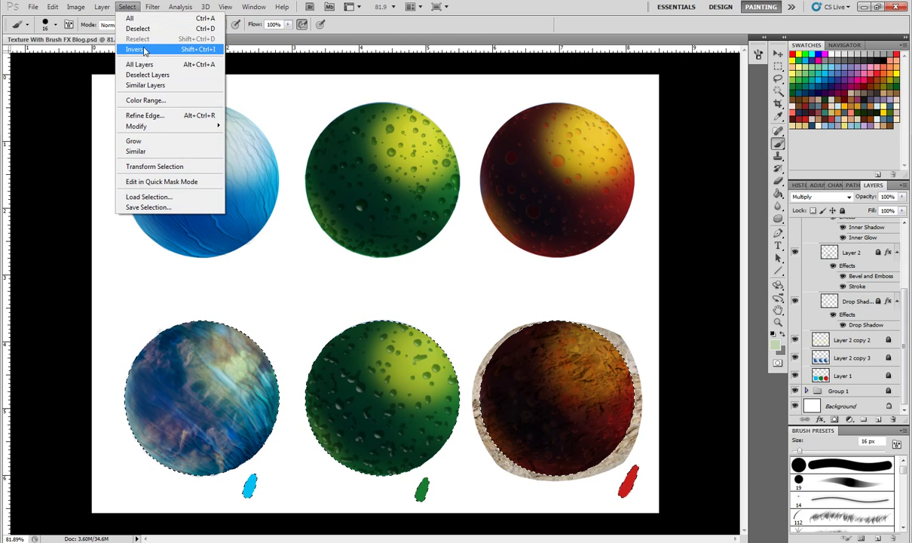
left_click(136, 49)
key("Delete")
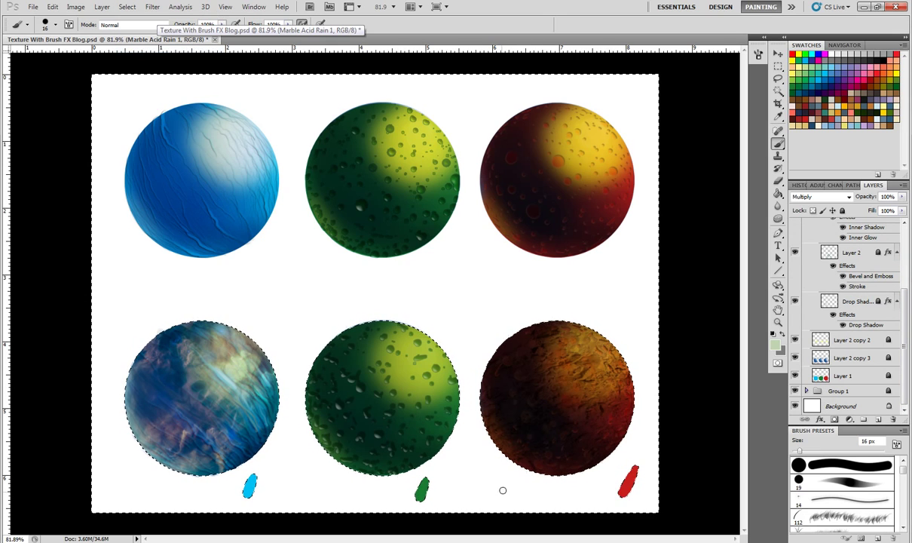
key("ctrl+d")
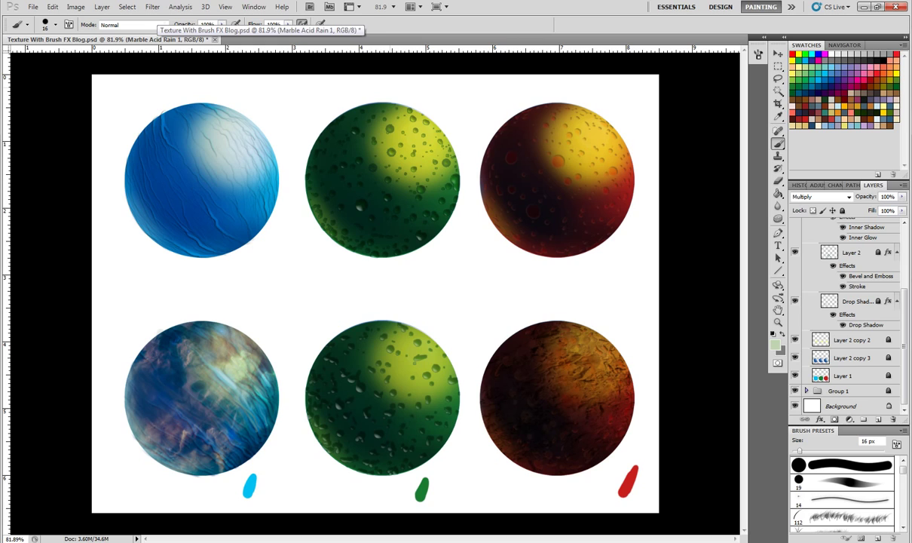
Soften the marble texture by reapplying the last Gaussian Blur
scroll(853, 291, "up", 5)
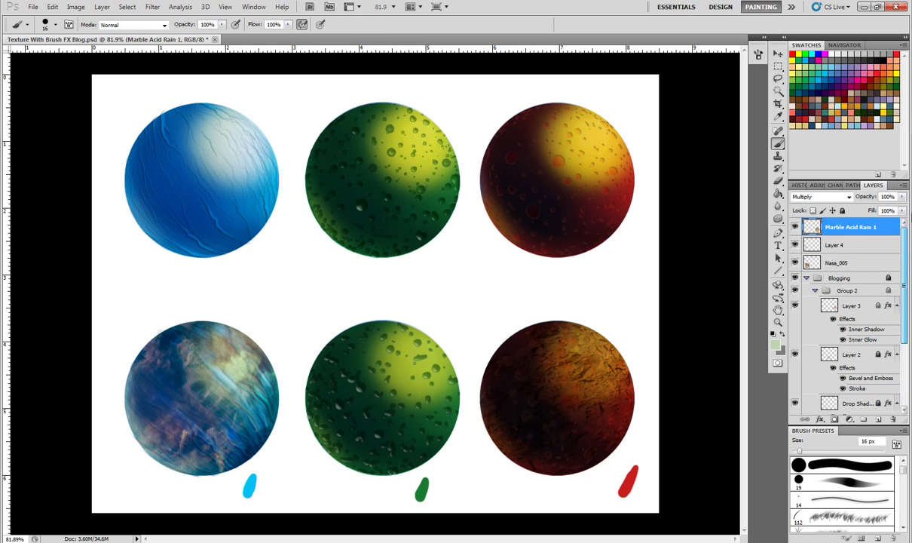
left_click(152, 7)
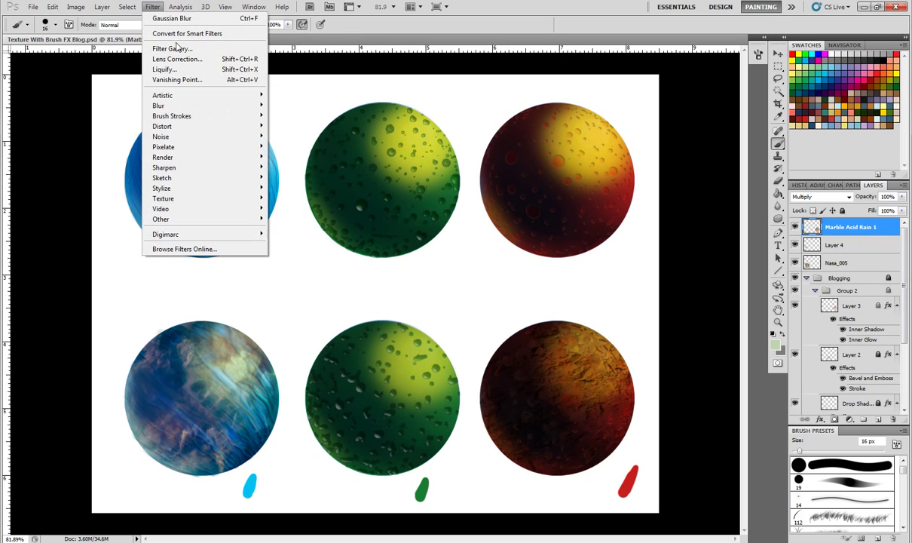
left_click(173, 16)
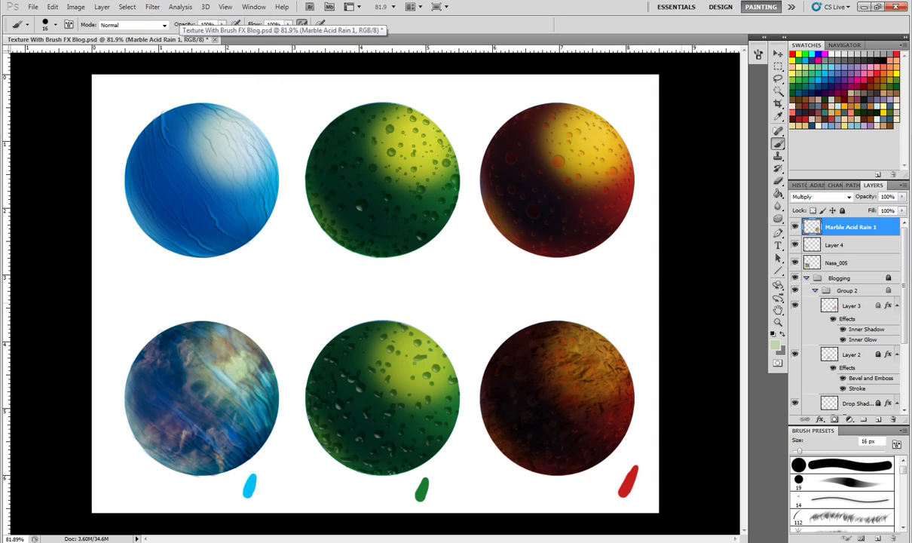
Zoom in on the bottom-right sphere and add a new empty layer above the texture
scroll(616, 362, "up", 5)
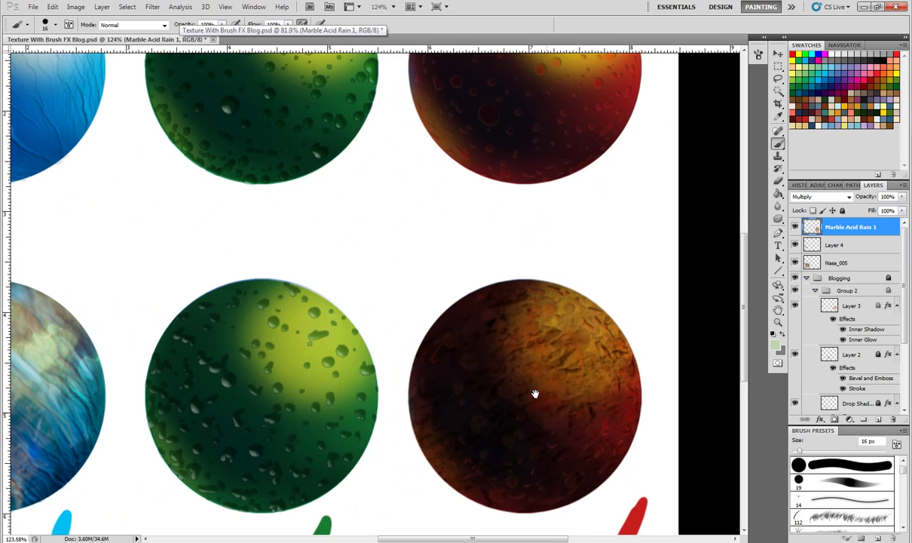
left_click_drag(534, 393, 524, 367)
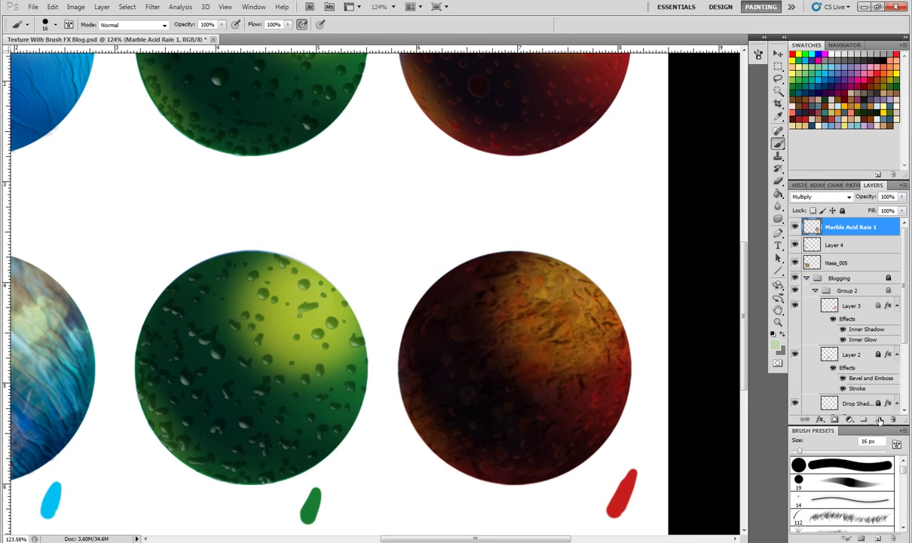
key("ctrl+shift+alt+n")
Paint crater details with a 1–8 px brush, sampling oranges and dark browns from the planet
left_click(534, 285)
key("bracketleft")
key("bracketleft")
key("bracketleft")
key("bracketleft")
key("bracketleft")
key("bracketleft")
key("bracketleft")
key("bracketleft")
key("bracketleft")
key("bracketleft")
left_click(544, 288, "alt")
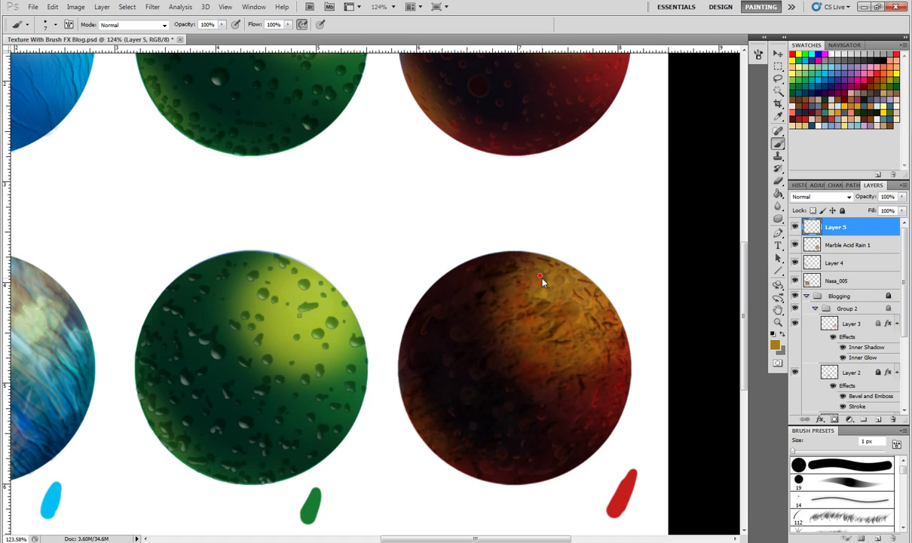
key("bracketright")
key("bracketright")
key("bracketright")
key("bracketright")
key("bracketright")
key("bracketright")
key("bracketright")
left_click(553, 315, "alt")
left_click(457, 333, "alt")
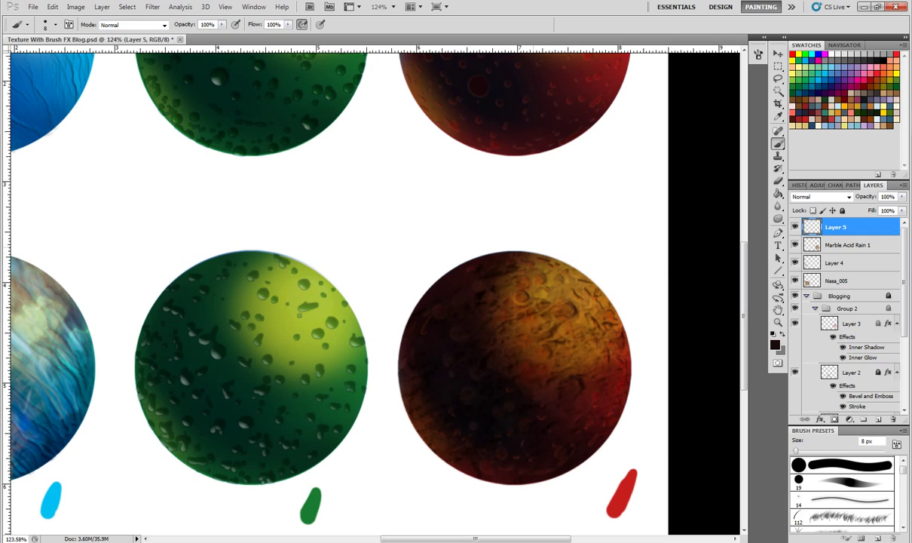
left_click(513, 278, "alt")
left_click(432, 407, "alt")
scroll(588, 301, "down", 5)
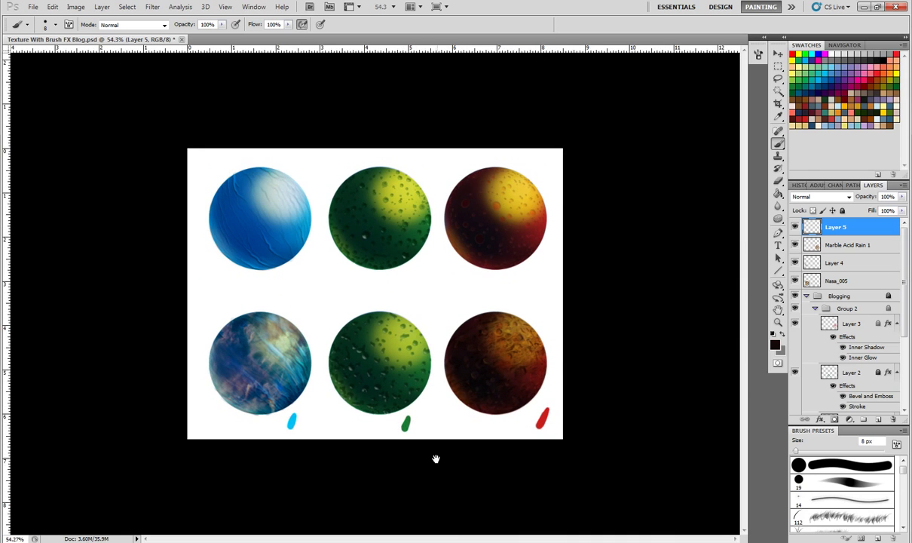
scroll(436, 459, "up", 3)
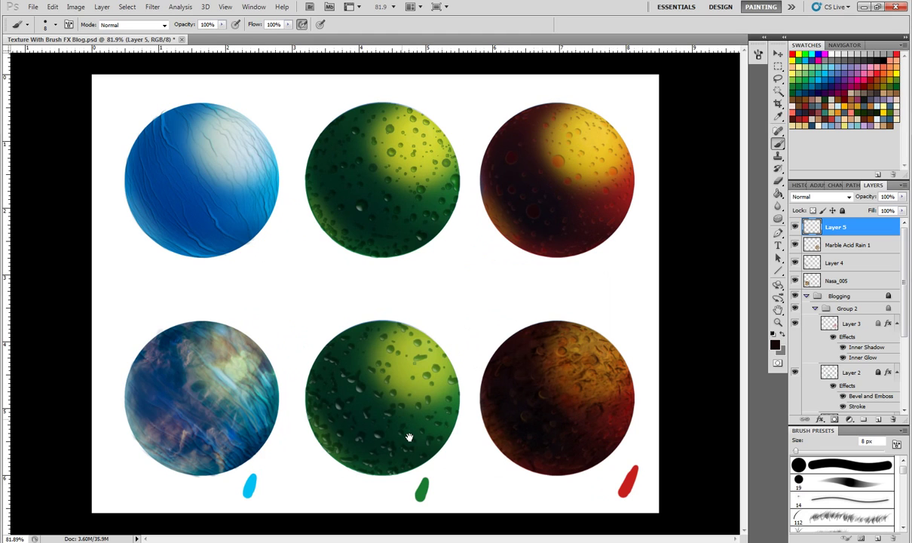
In the Explorer textures folder, locate Marble 003 and drag it onto the Photoshop canvas
mouse_move(595, 455)
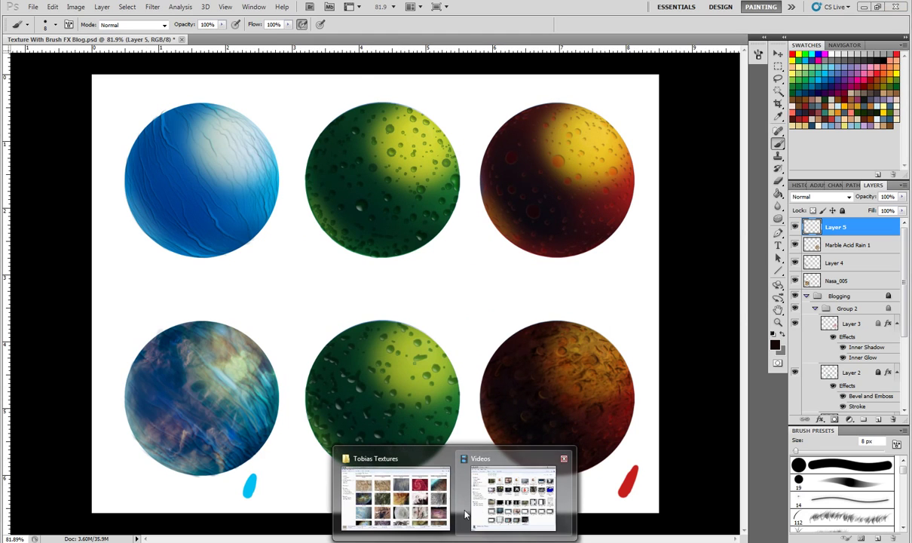
left_click(394, 491)
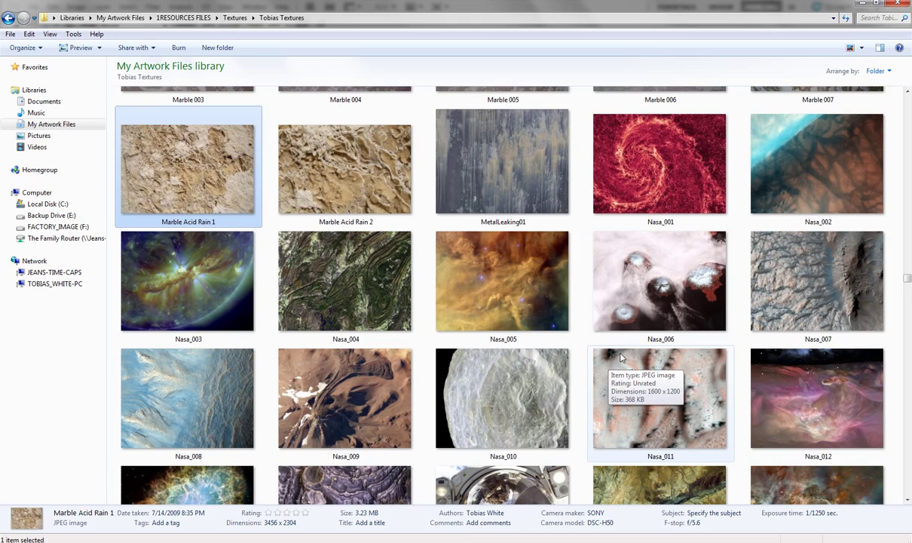
scroll(604, 347, "down", 10)
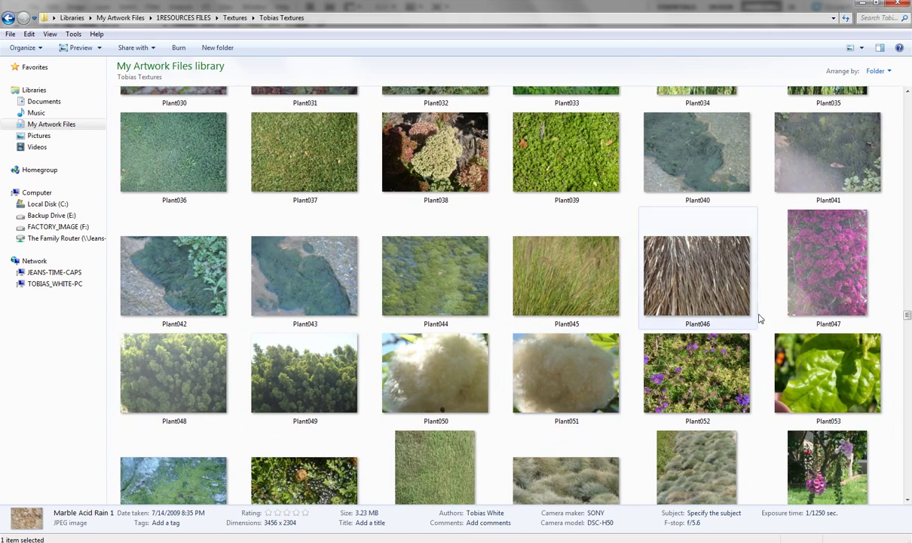
left_click_drag(907, 315, 909, 279)
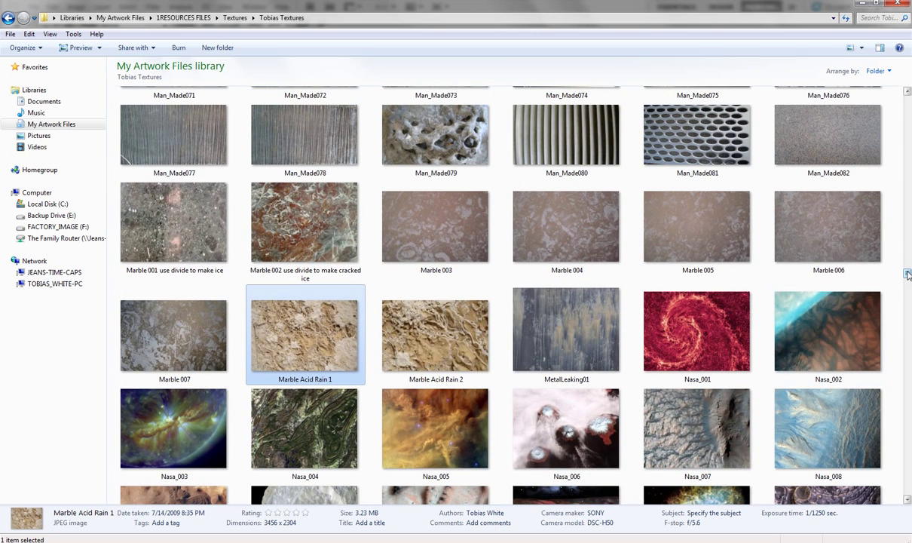
scroll(910, 275, "up", 3)
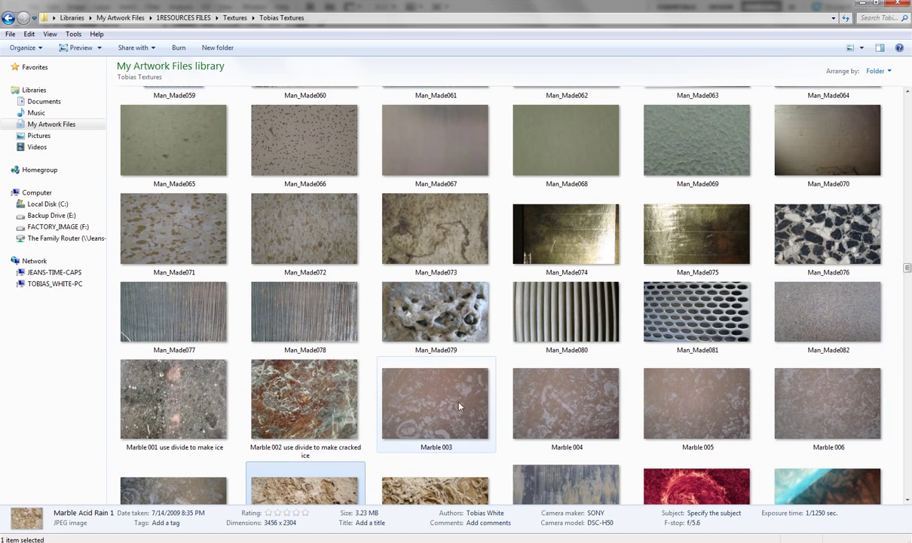
left_click_drag(460, 408, 324, 490)
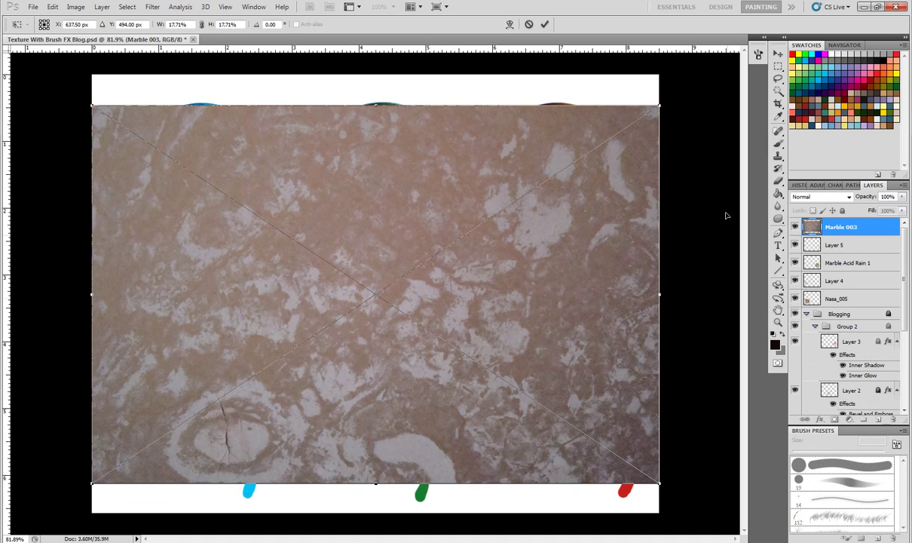
Shrink and place Marble 003 over the green sphere, then rasterize the layer
left_click_drag(659, 106, 569, 130)
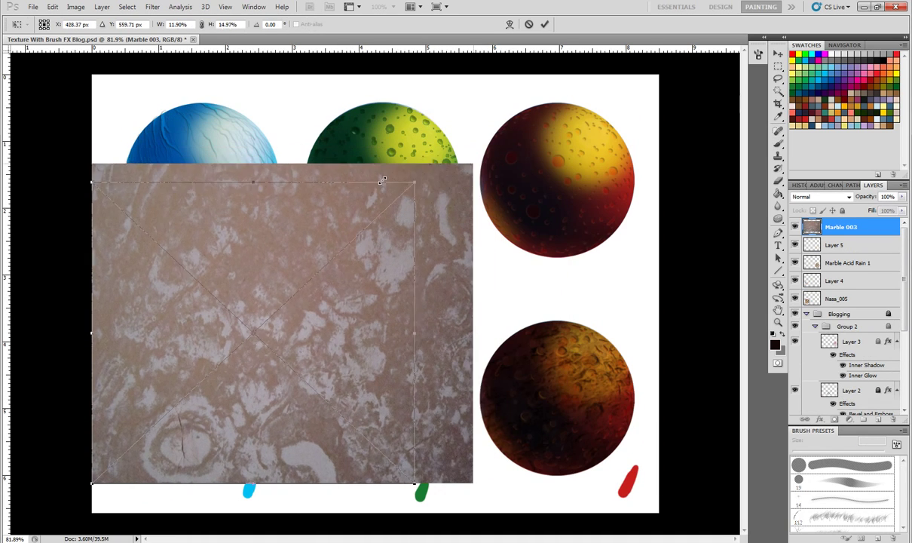
left_click_drag(383, 180, 388, 232)
mouse_move(260, 326)
left_mouse_down()
mouse_move(355, 361)
mouse_move(433, 352)
mouse_move(422, 353)
left_mouse_up()
key("Return")
right_click(845, 227)
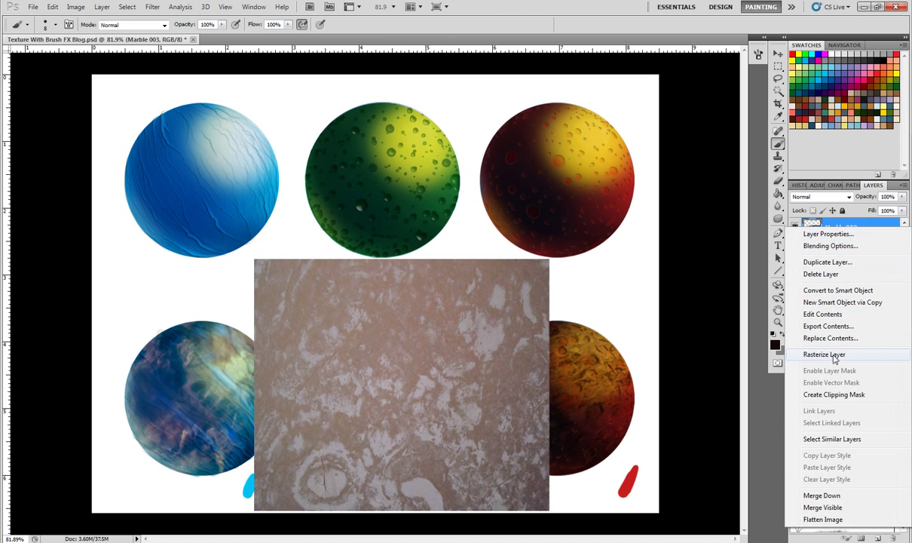
left_click(834, 356)
Try Overlay, Soft Light, Multiply and Color Burn, settling on Vivid Light at 69% opacity
left_click(822, 197)
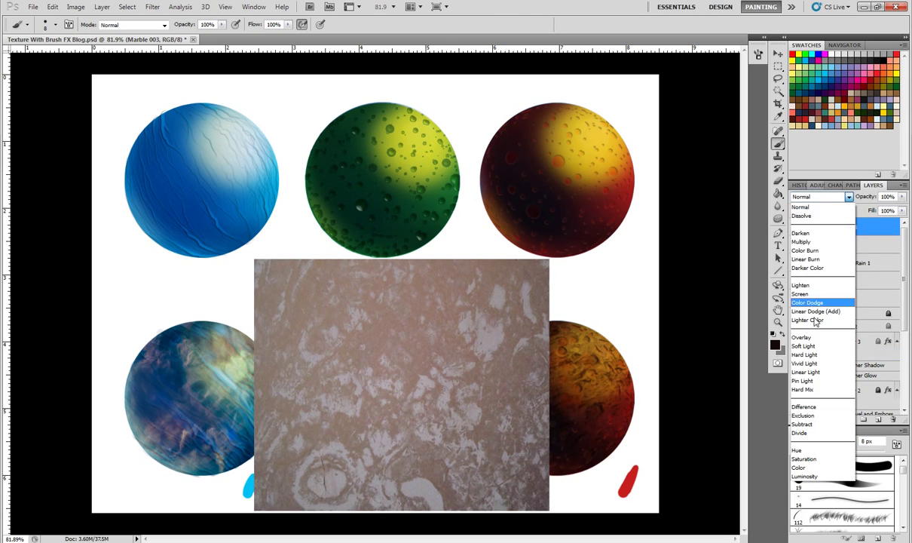
left_click(812, 337)
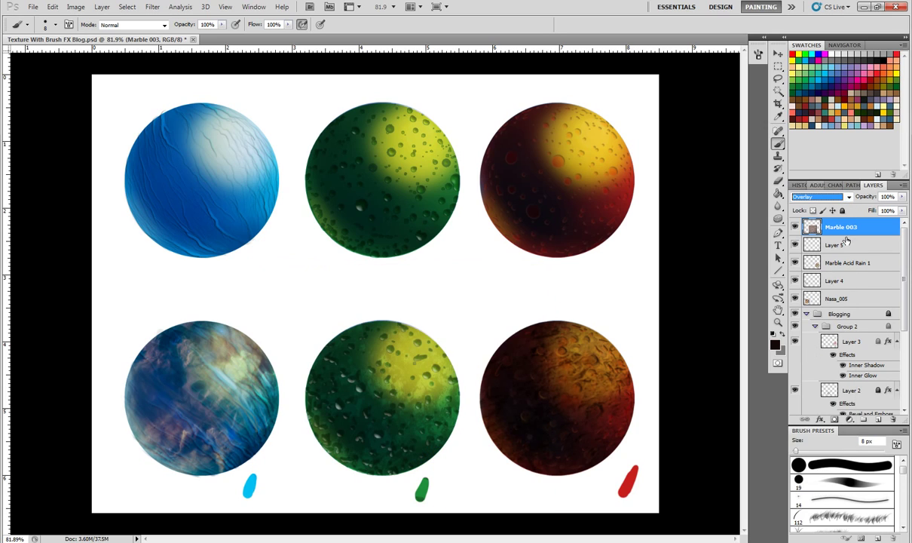
left_click(822, 197)
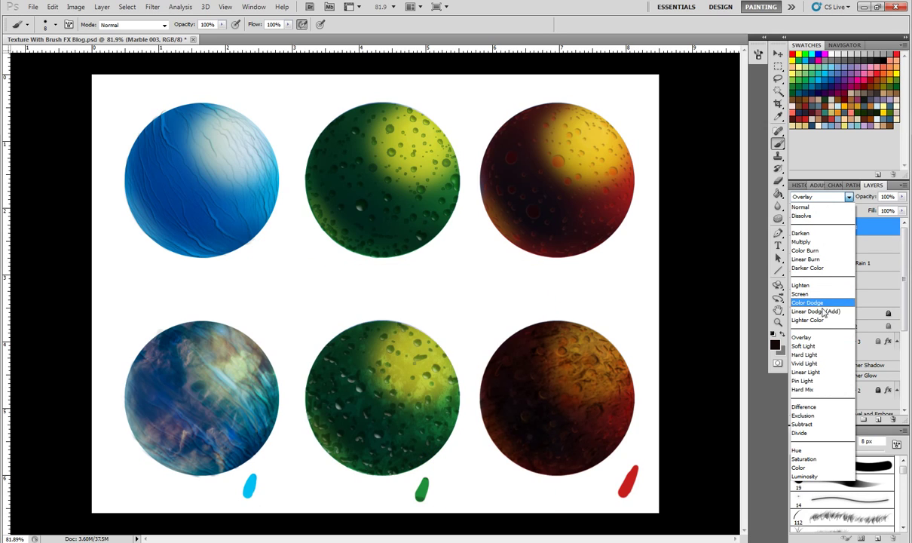
left_click(804, 346)
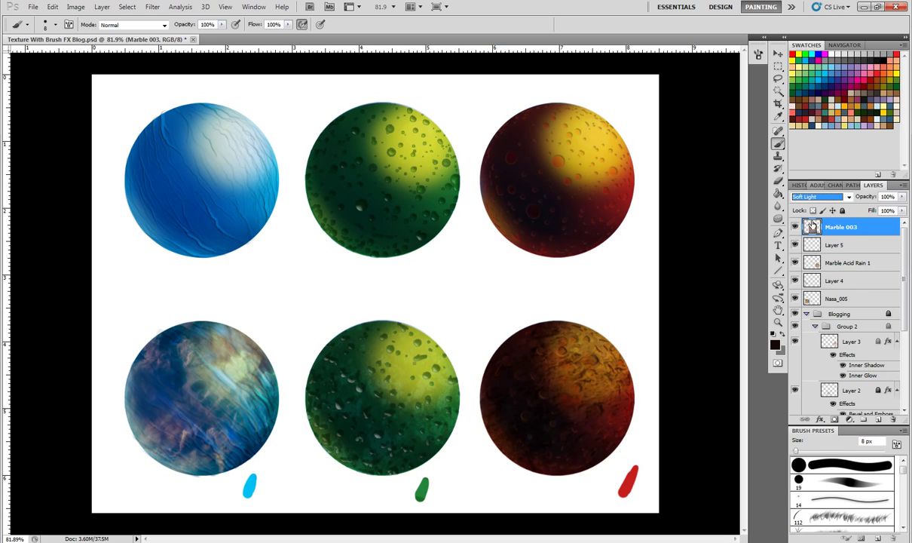
left_click(814, 197)
left_click(769, 233)
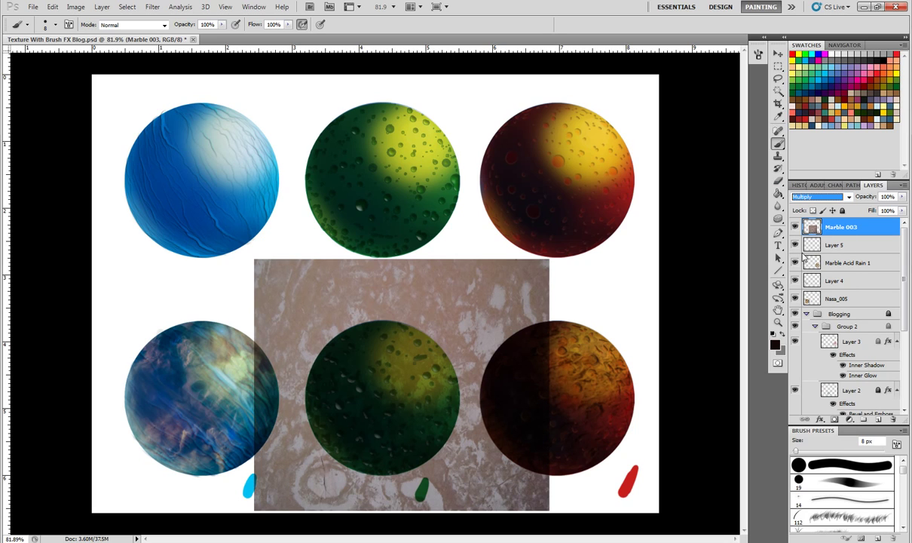
left_click(902, 196)
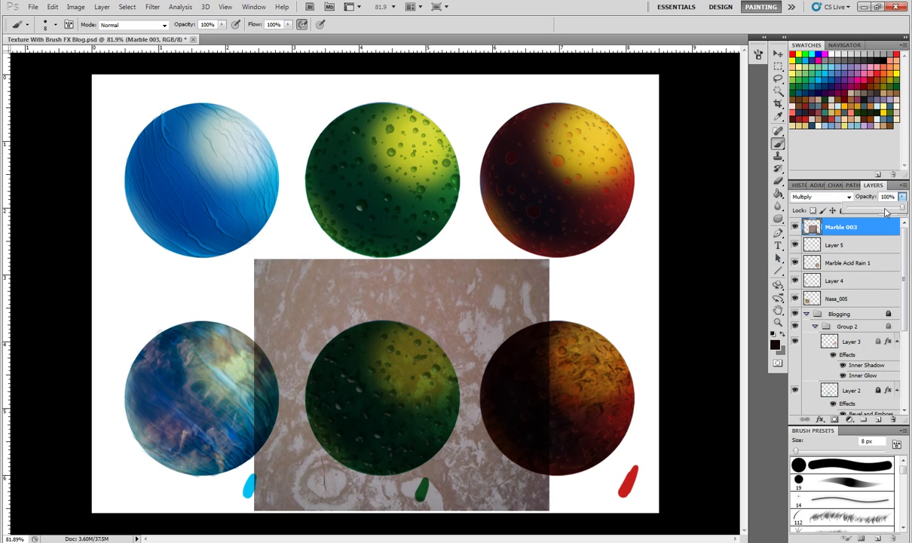
left_click_drag(901, 210, 886, 210)
left_click(801, 195)
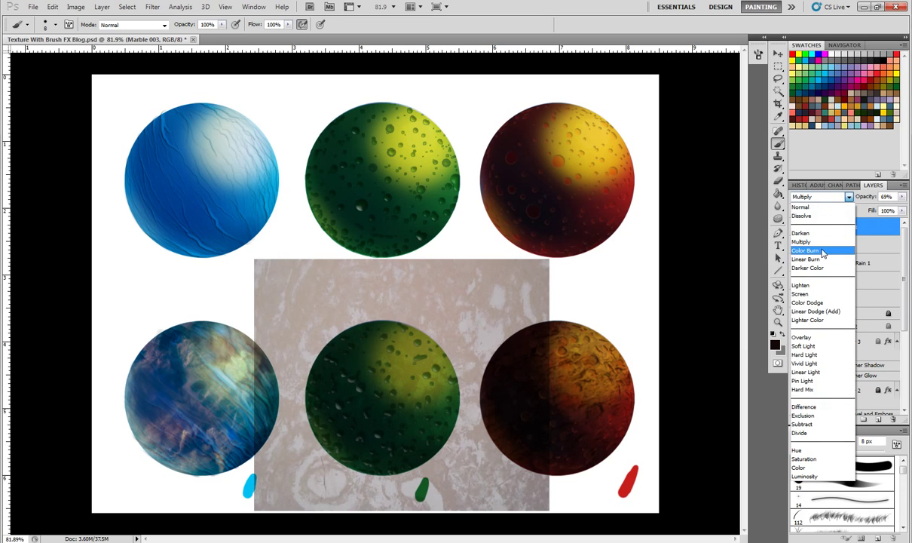
left_click(778, 241)
left_click(798, 198)
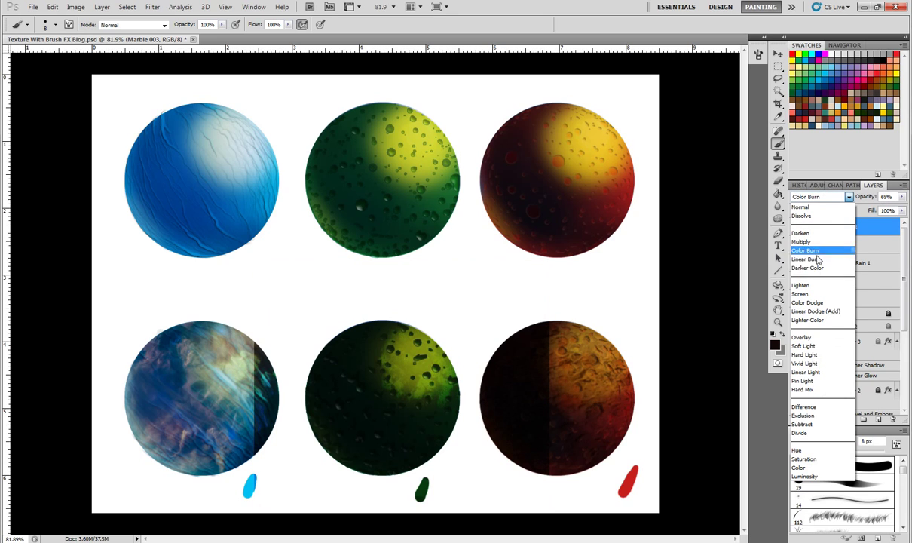
left_click(804, 363)
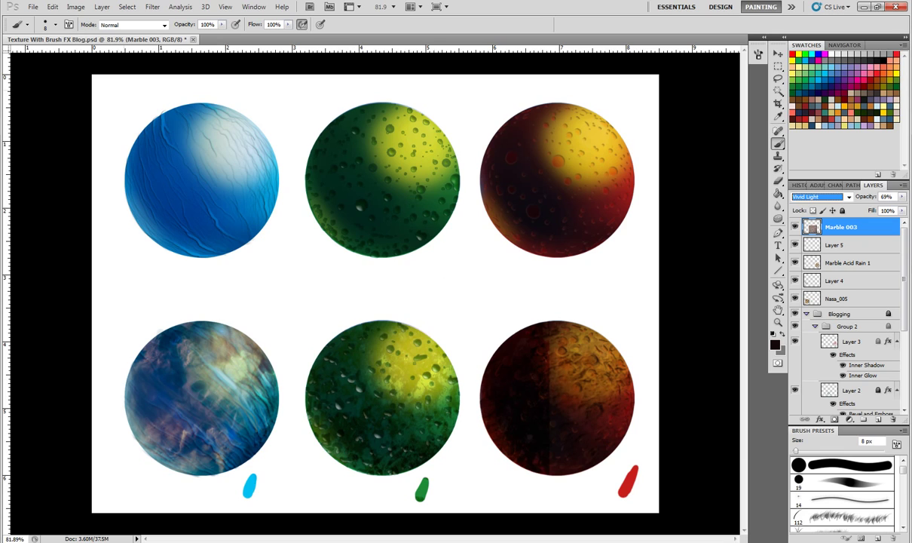
Start Puppet Warp on the Marble 003 texture with the mesh hidden
left_click(52, 7)
left_click(102, 198)
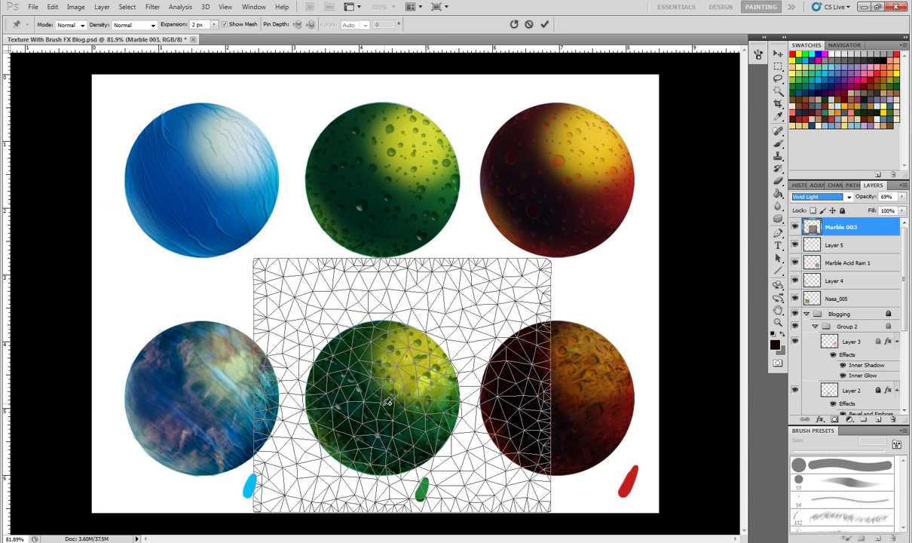
left_click(52, 7)
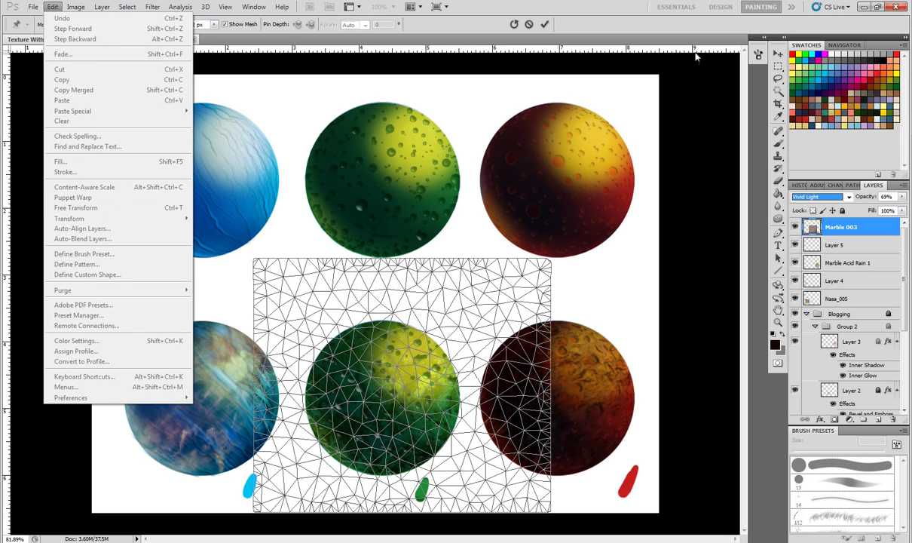
left_click(624, 148)
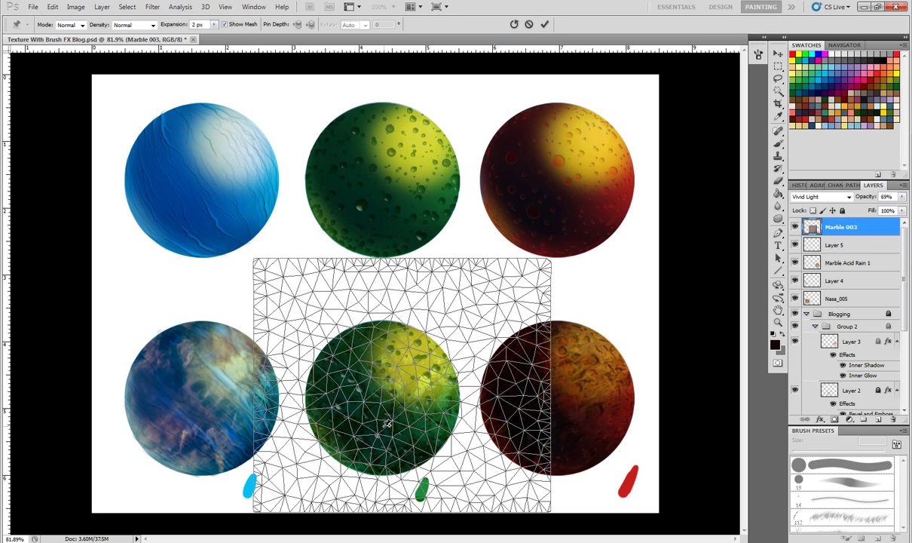
key("h")
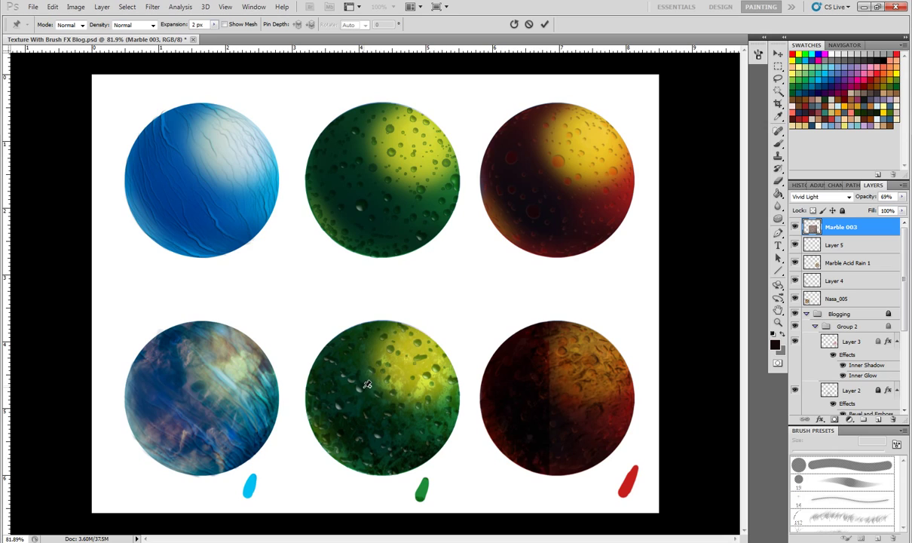
Pin the texture across the centre, lower part and upper edge of the green sphere
left_click(368, 379)
left_click(382, 399)
left_click(362, 412)
left_click(397, 412)
left_click(414, 392)
left_click(349, 400)
left_click(375, 365)
left_click(399, 367)
left_click(397, 374)
left_click(402, 419)
left_click(382, 426)
left_click(352, 429)
left_click(335, 337)
left_click(388, 322)
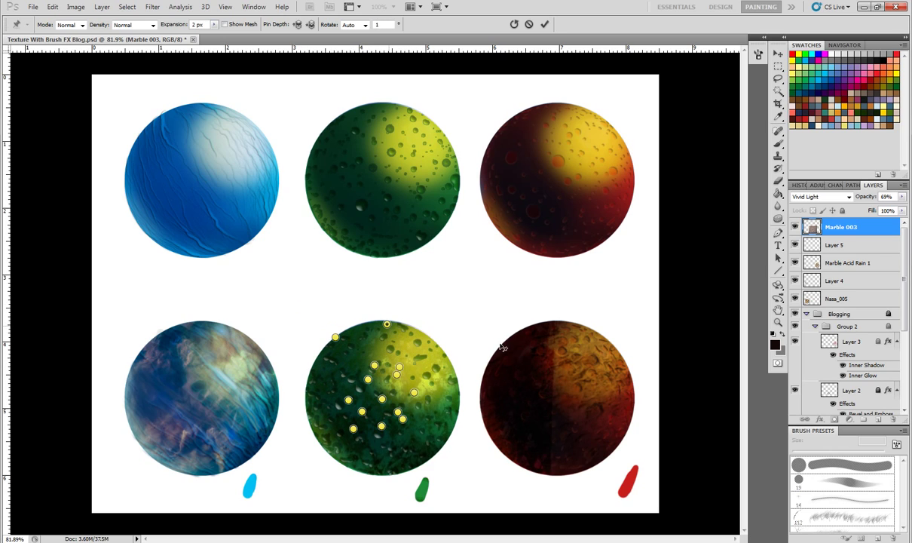
Add edge pins and pull the right, lower-right and lower-left texture in toward the sphere
left_click(444, 333)
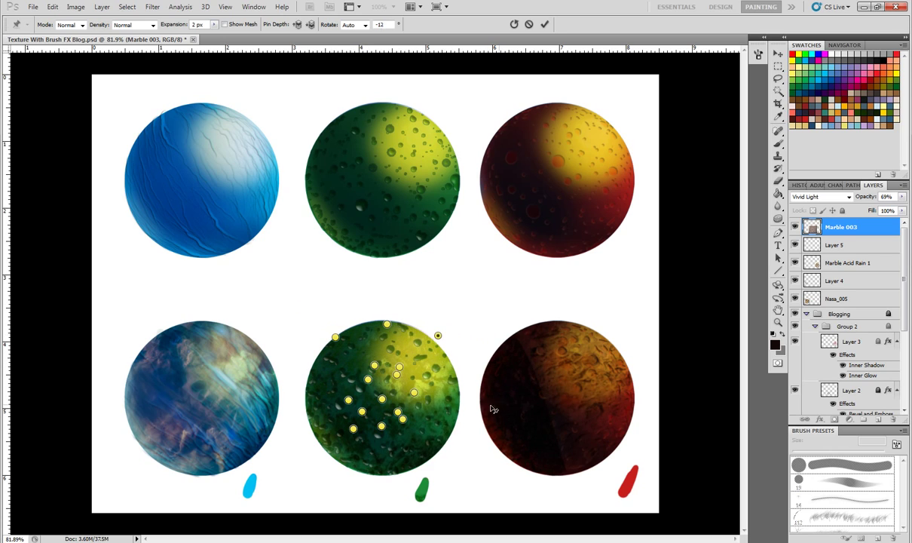
left_click(485, 407)
left_click_drag(484, 407, 452, 406)
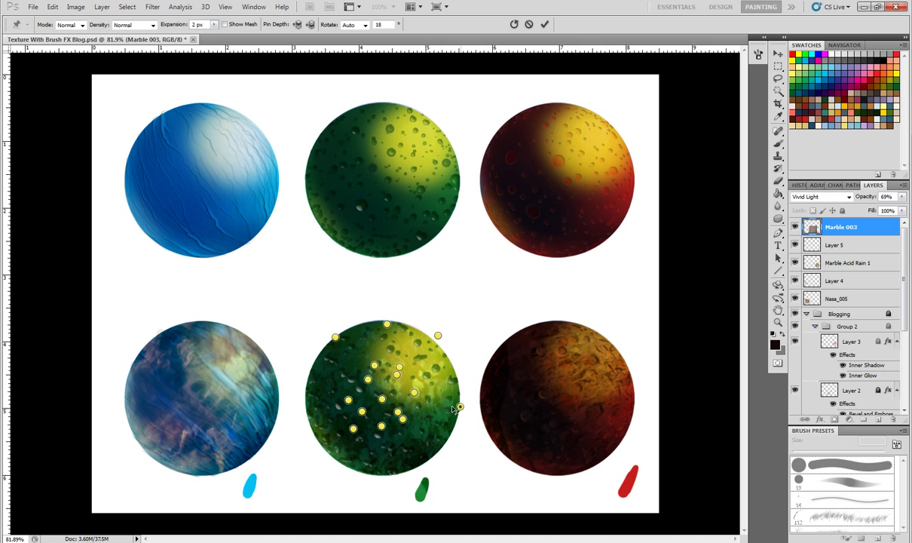
left_click(461, 471)
left_click_drag(462, 471, 439, 462)
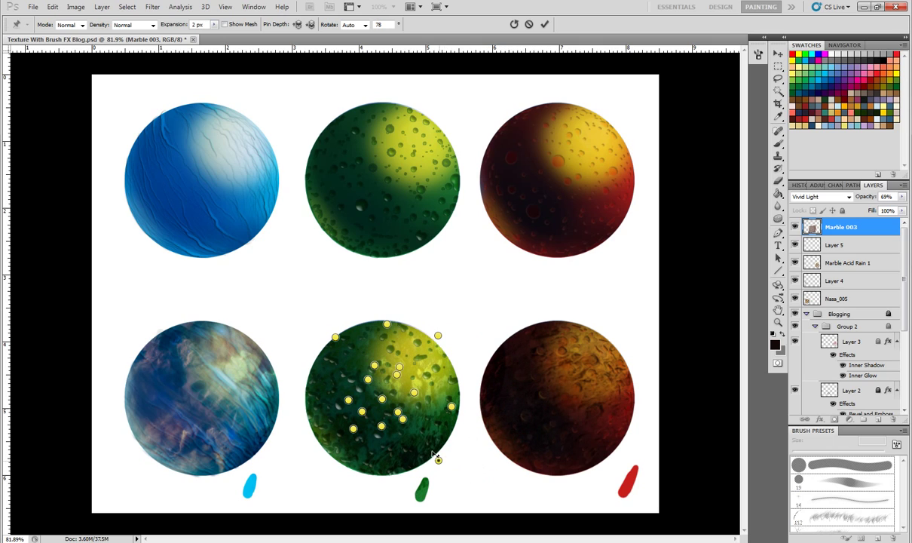
left_click(366, 464)
left_click(300, 449)
left_click(317, 440)
left_click_drag(300, 449, 301, 401)
Pin and adjust the texture around the sphere's upper-left, top, right and bottom edges
left_click(314, 355)
left_click(330, 328)
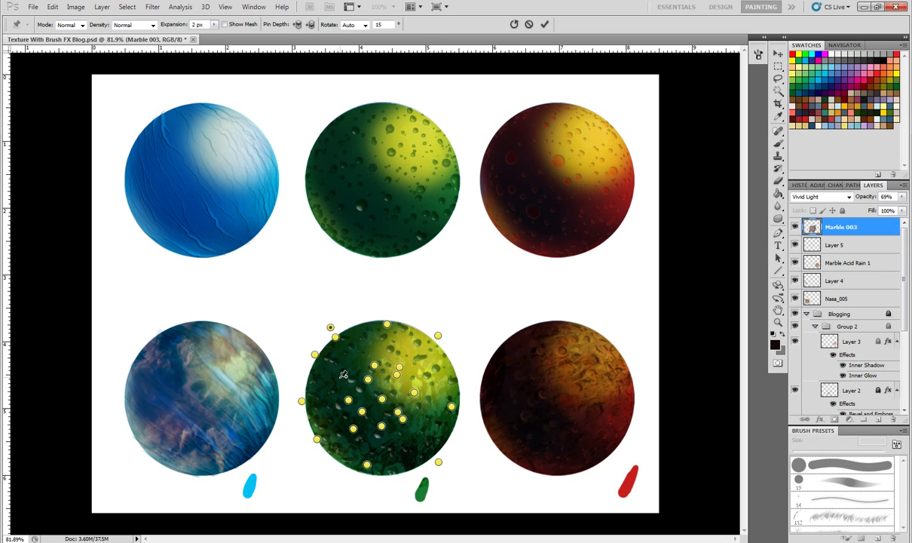
left_click(315, 354)
left_click(347, 343)
left_click(376, 333)
left_click(411, 343)
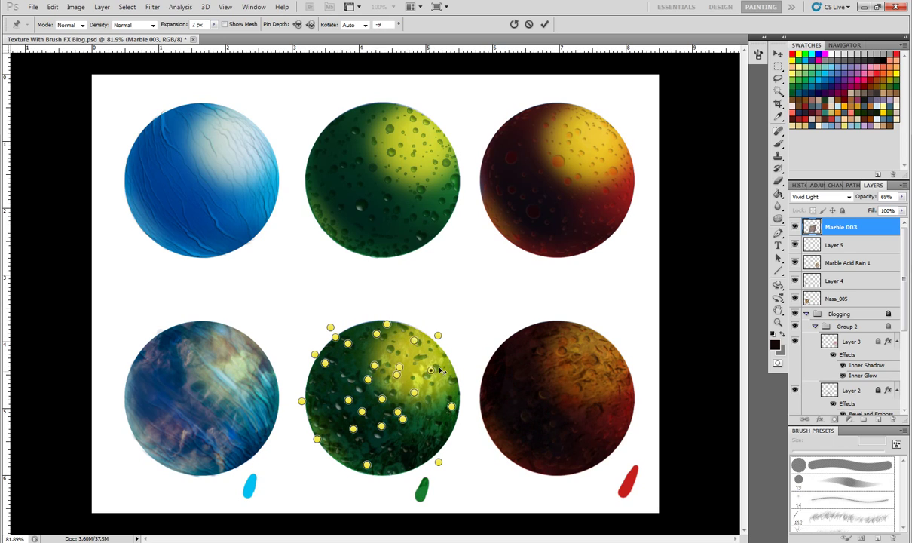
left_click(441, 366)
left_click(440, 385)
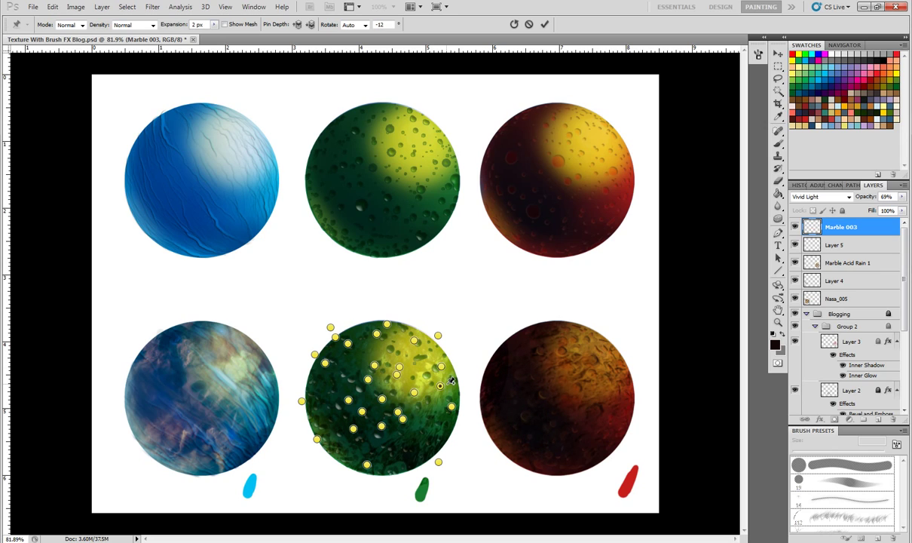
left_click(443, 420)
left_click(423, 433)
left_click(411, 456)
left_click(466, 356)
left_click(452, 361)
left_click(446, 339)
left_click(334, 464)
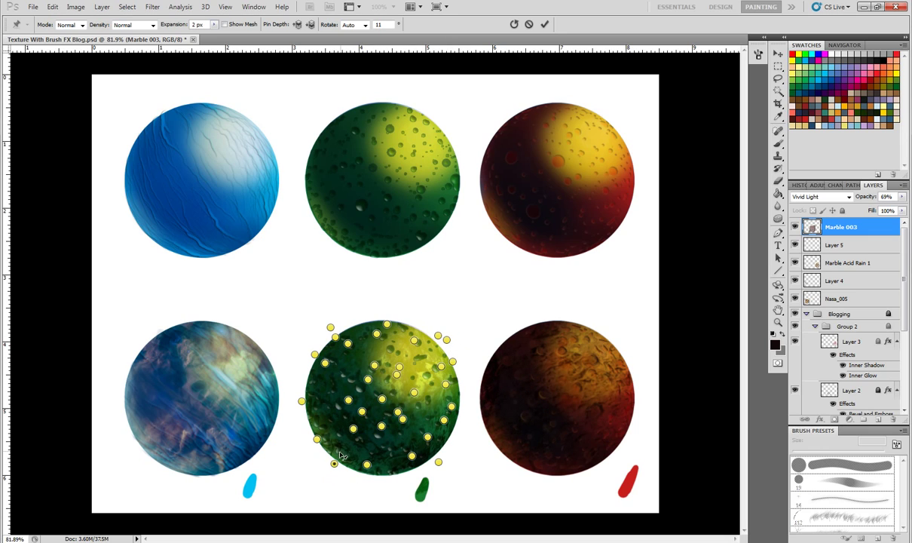
left_click(340, 452)
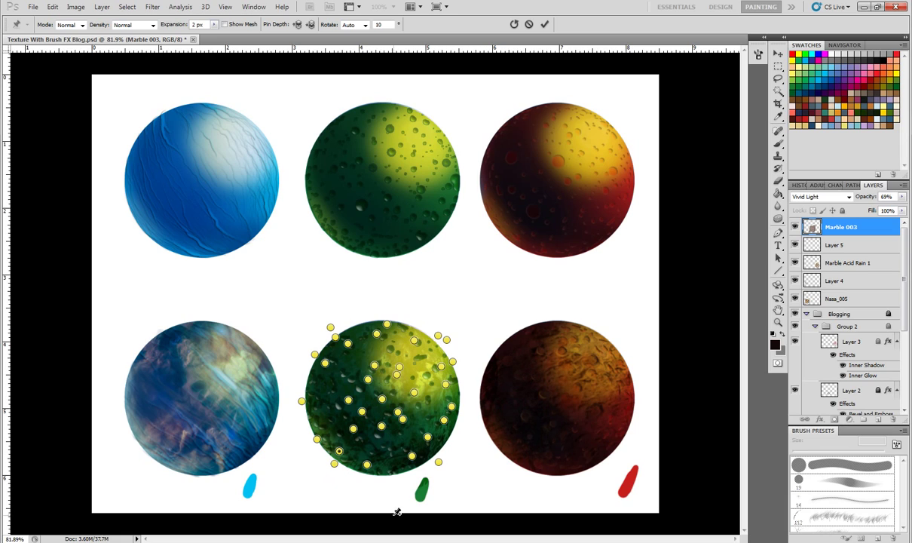
Commit the Puppet Warp on Marble 003, then load, invert and clear the sphere selection
key("Return")
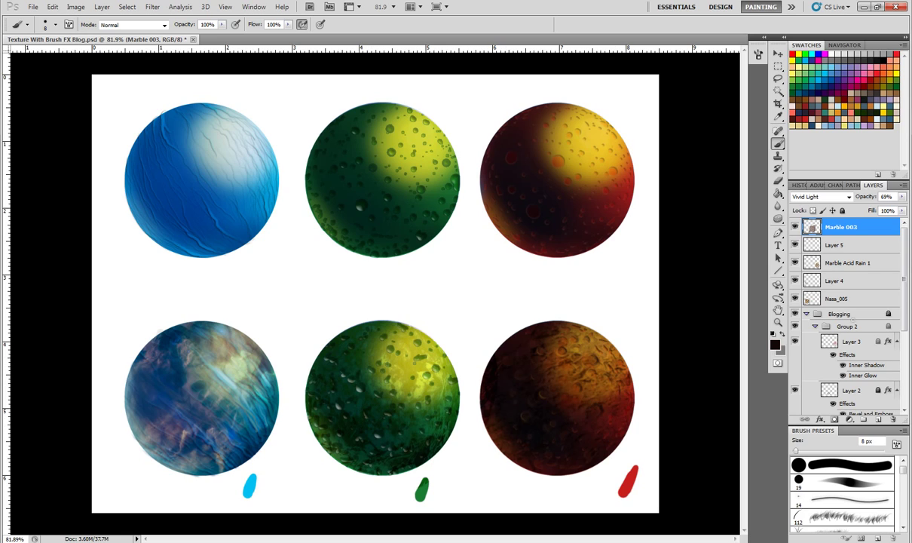
scroll(848, 316, "down", 5)
left_click(820, 390, "ctrl")
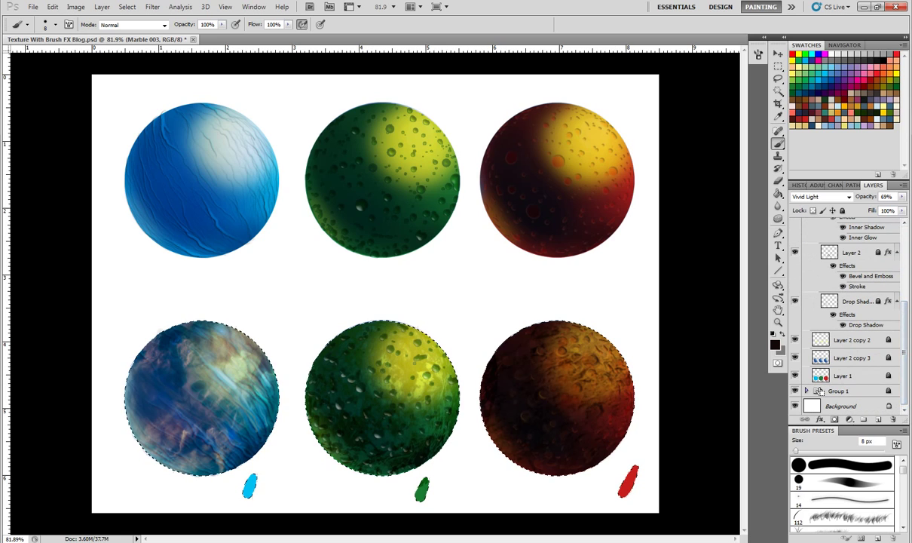
left_click(127, 7)
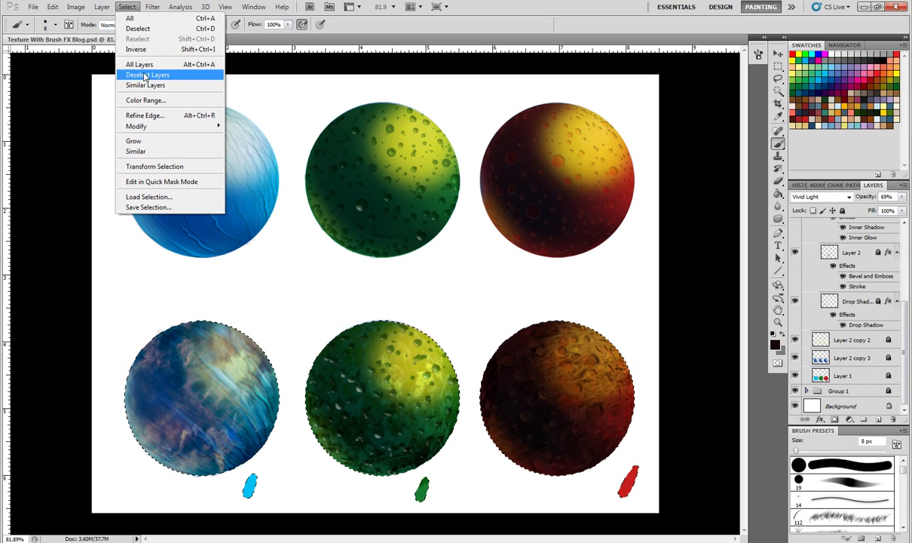
left_click(136, 49)
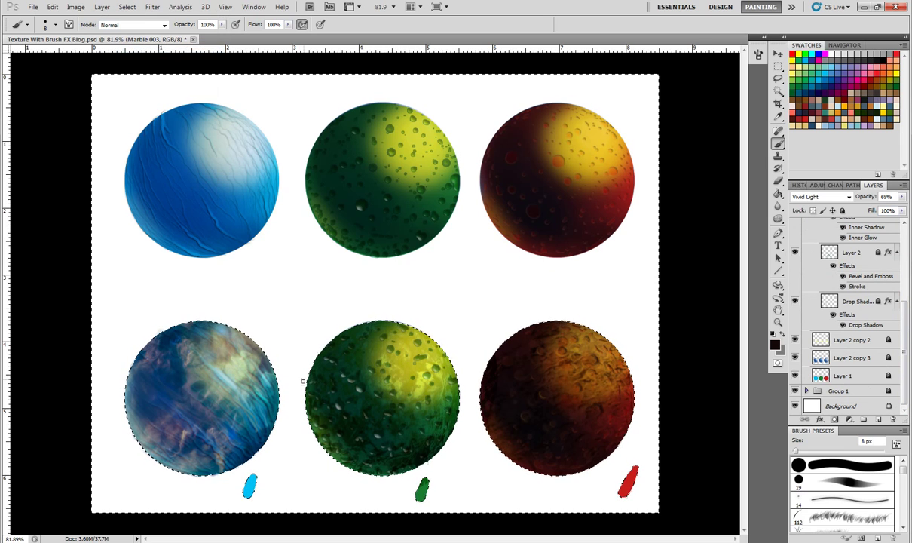
key("ctrl+d")
scroll(607, 463, "down", 2)
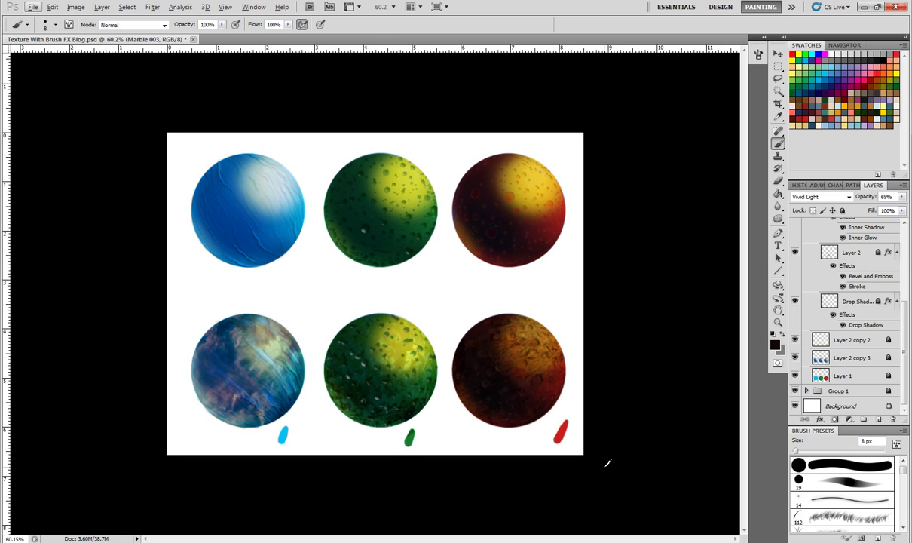